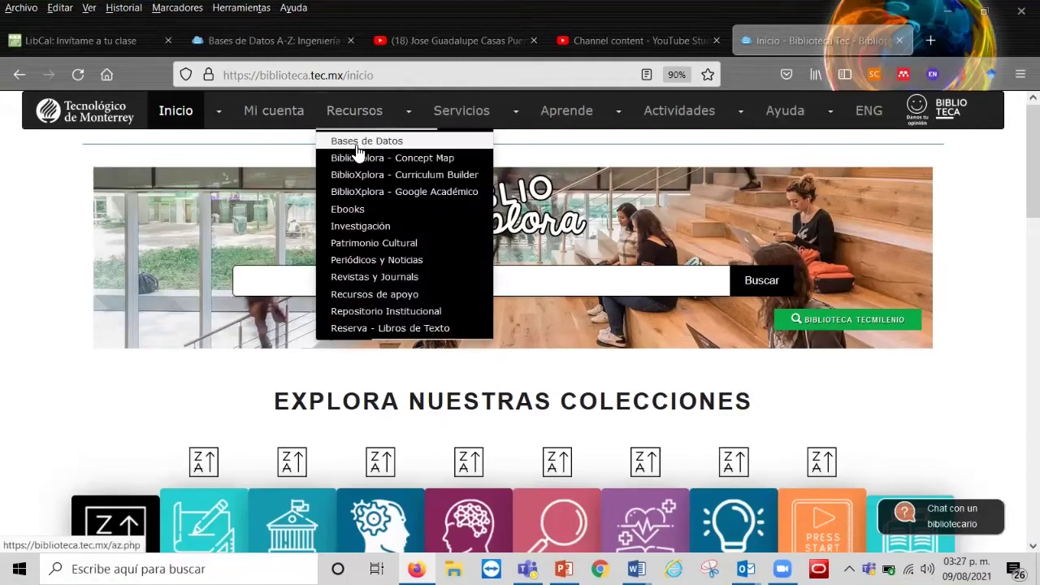
# Step: Open the library's Bases de Datos A-Z list from the home page resources and skim its first entries
pyautogui.click(359, 142)
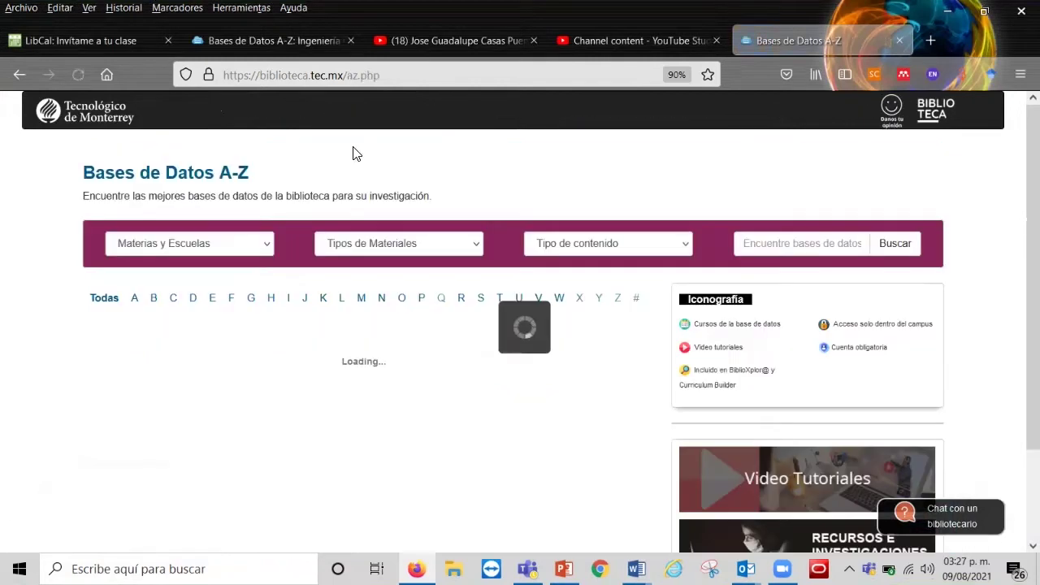
pyautogui.scroll(-10, 520, 325)
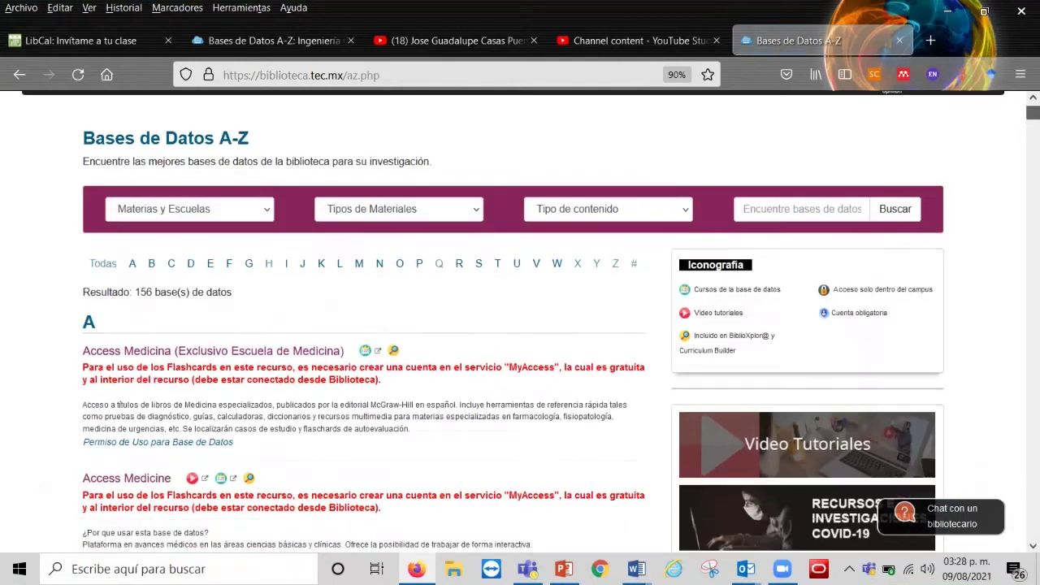
pyautogui.scroll(10, 428, 277)
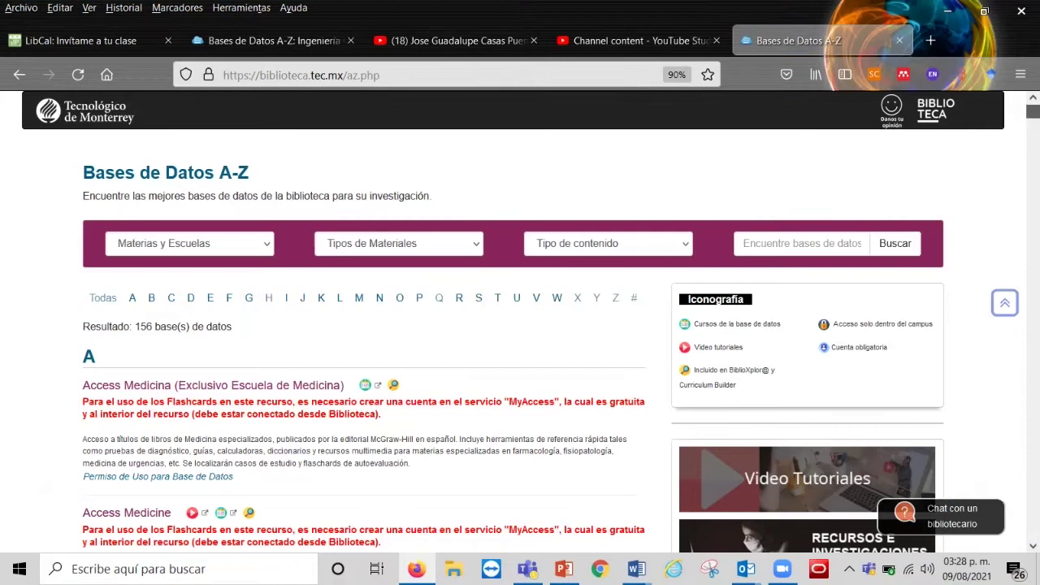
# Step: Examine the options of the Tipos de Materiales and Materias y Escuelas filters in the database list, leaving both unset
pyautogui.click(427, 248)
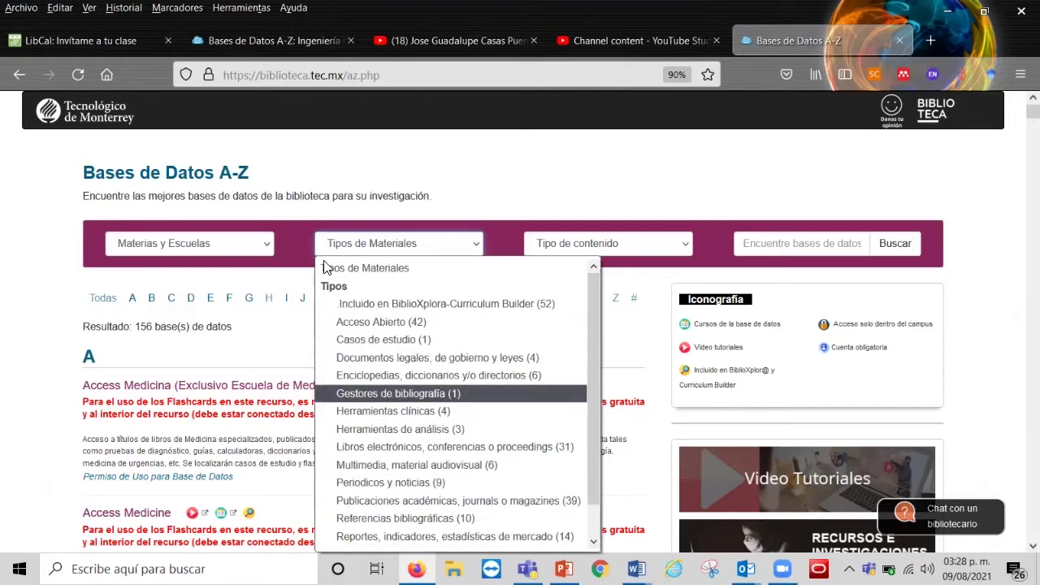
pyautogui.click(263, 246)
pyautogui.click(263, 245)
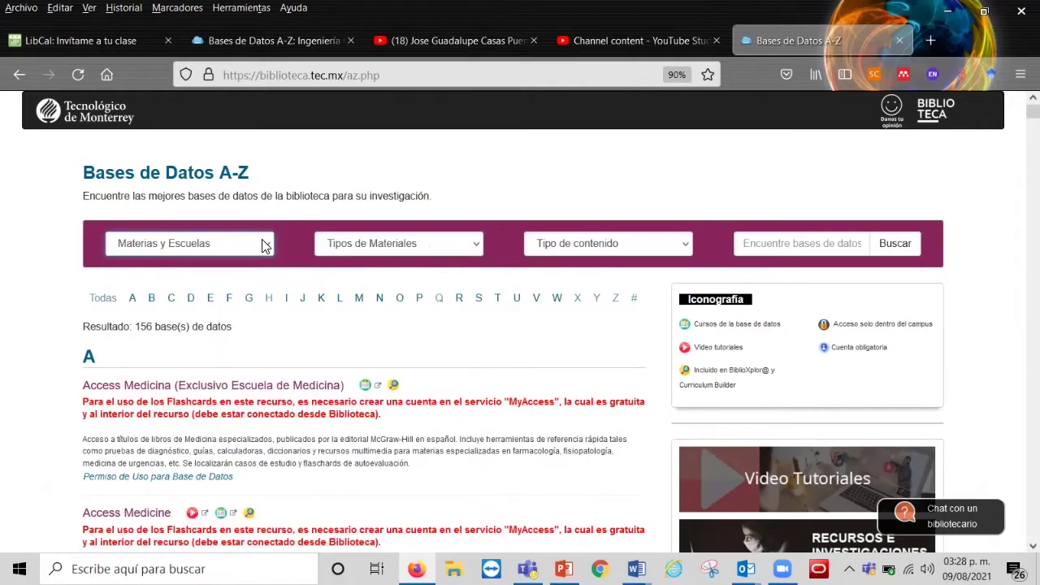
pyautogui.hotkey('alt', 'Down')
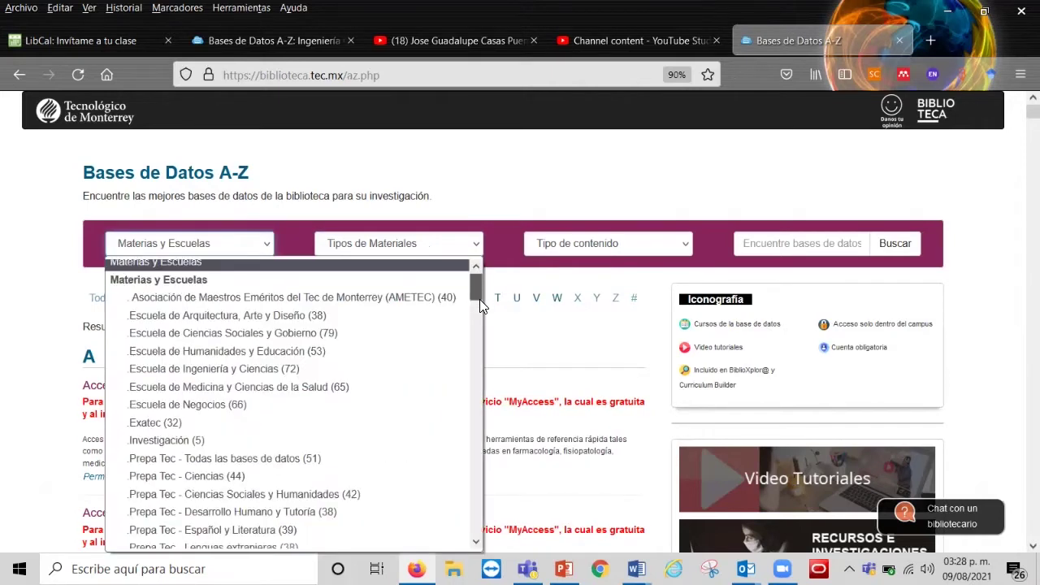
pyautogui.scroll(-1, 479, 299)
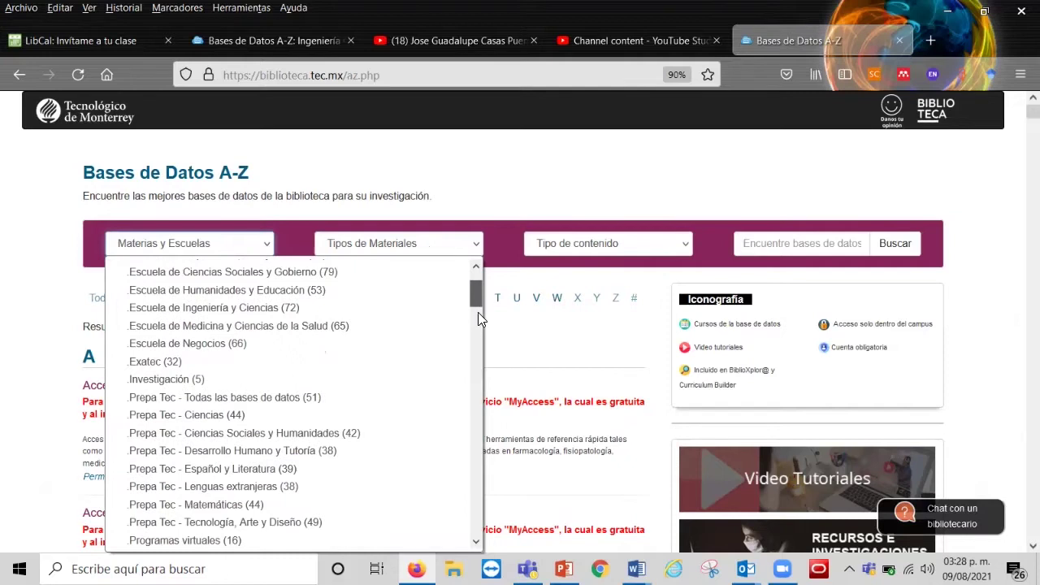
pyautogui.scroll(-6, 479, 317)
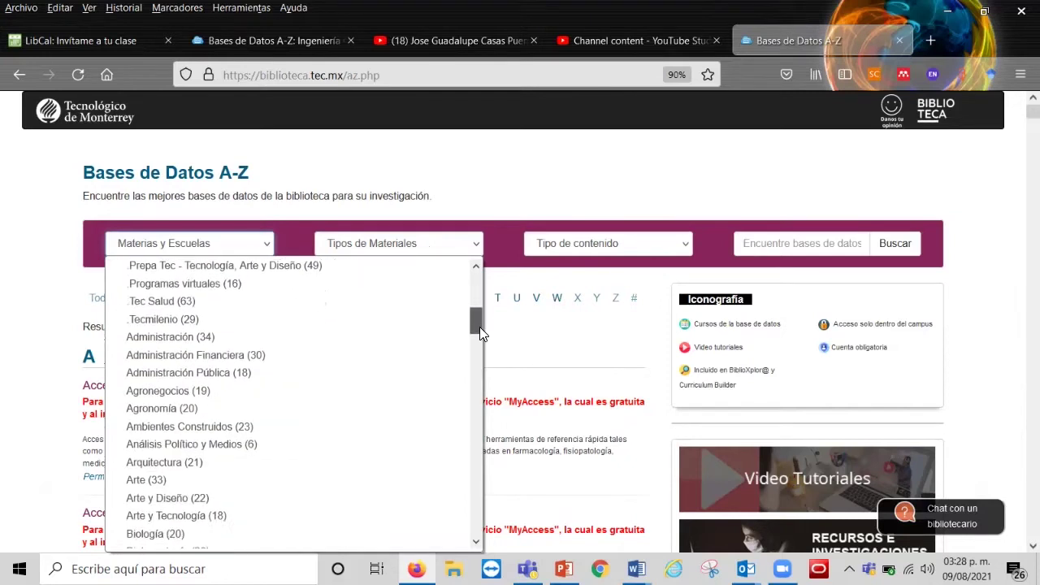
pyautogui.moveTo(479, 330); pyautogui.dragTo(511, 186)
pyautogui.click(511, 188)
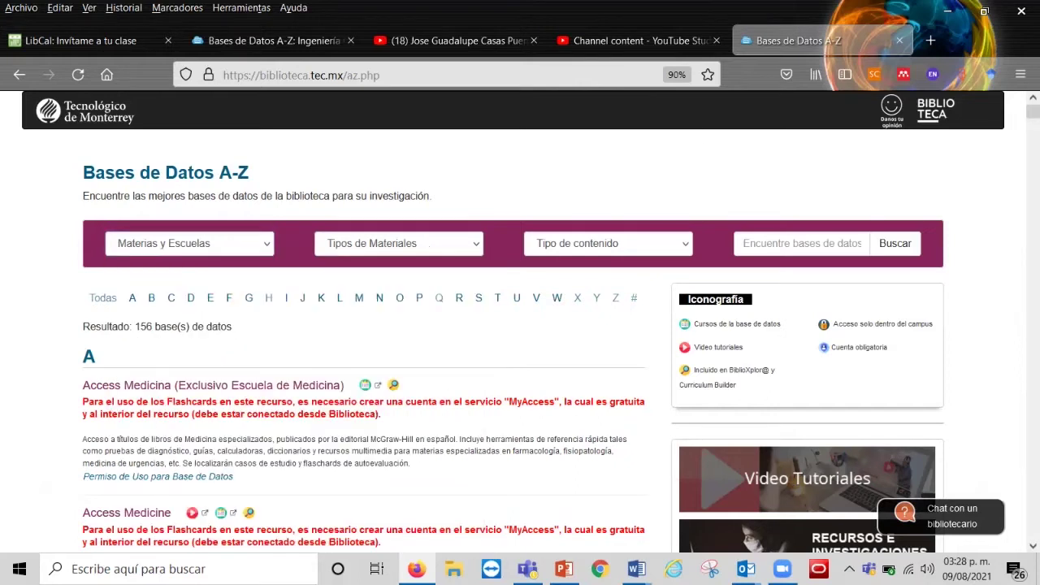
# Step: Return to the library home page, open the Ingeniería y Ciencias collection and look over its page and featured databases
pyautogui.click(21, 75)
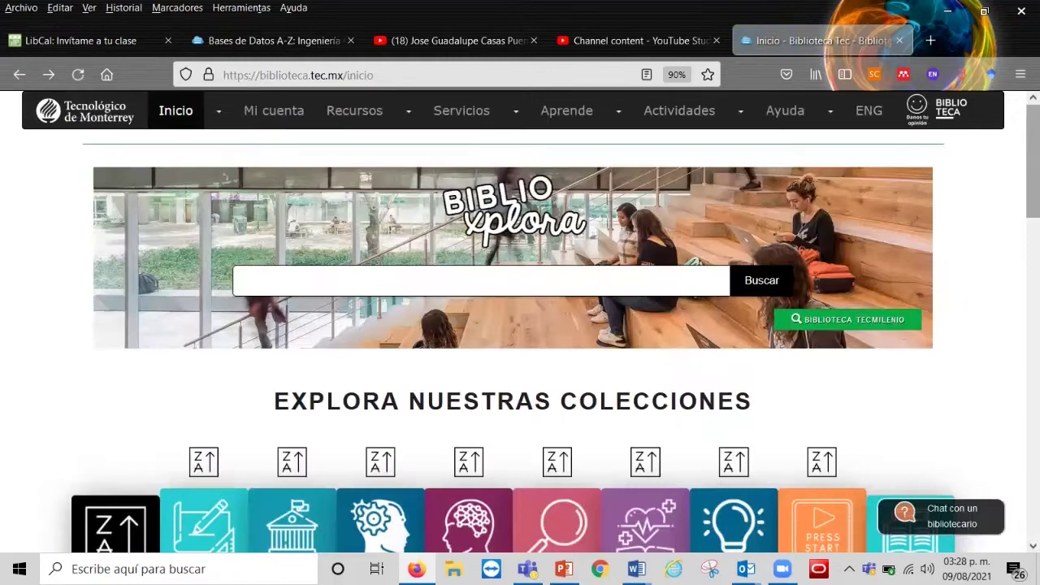
pyautogui.scroll(-2, 520, 325)
pyautogui.scroll(-1, 520, 325)
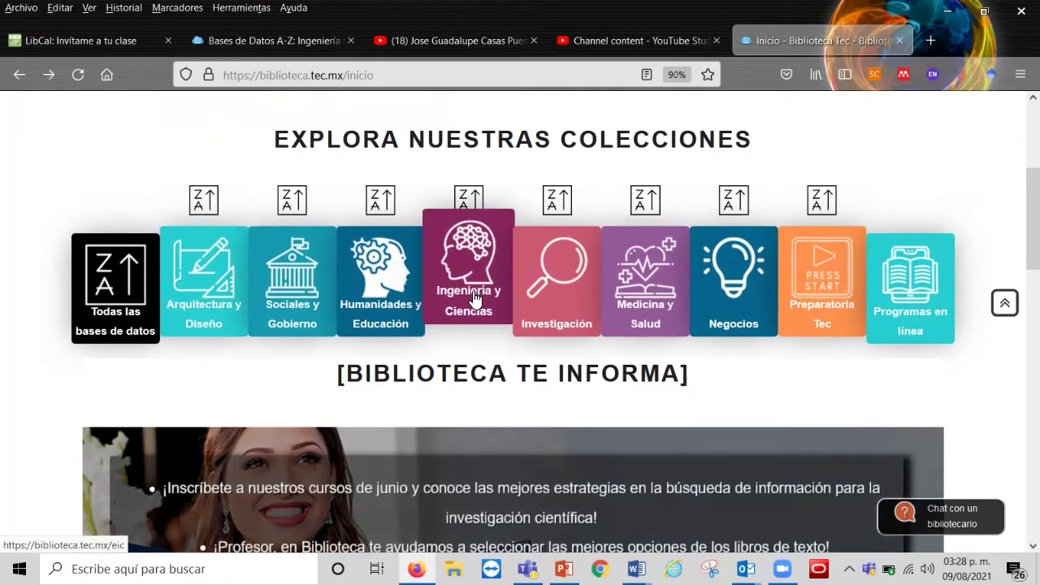
pyautogui.click(475, 301)
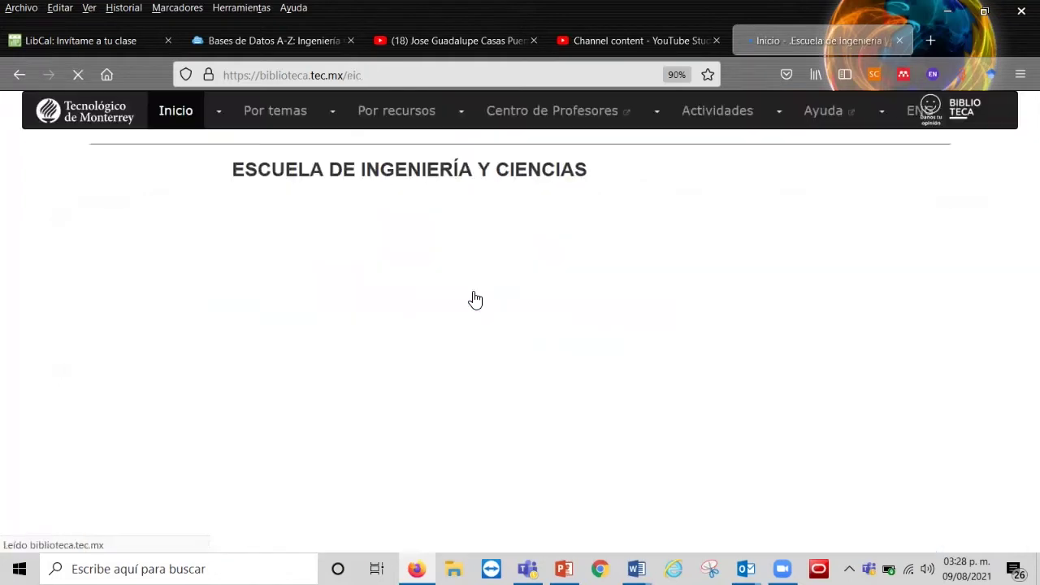
pyautogui.scroll(-4, 476, 301)
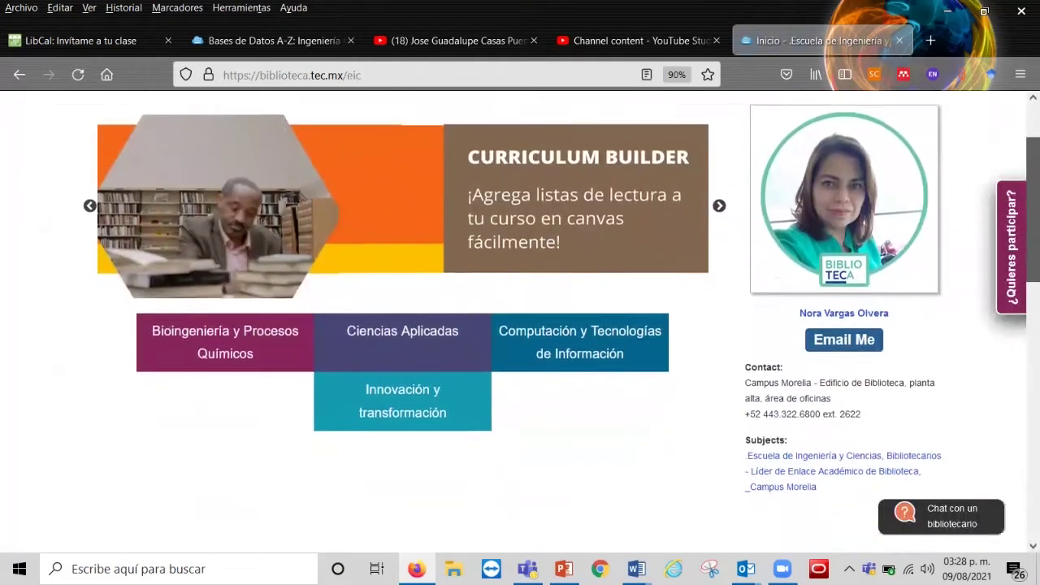
pyautogui.scroll(-10, 520, 325)
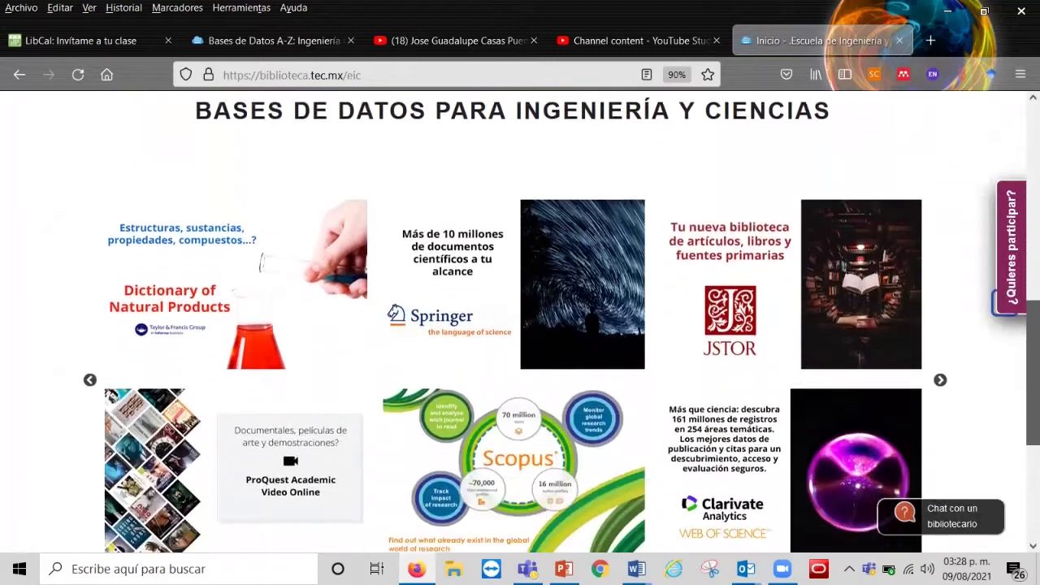
pyautogui.scroll(15, 520, 325)
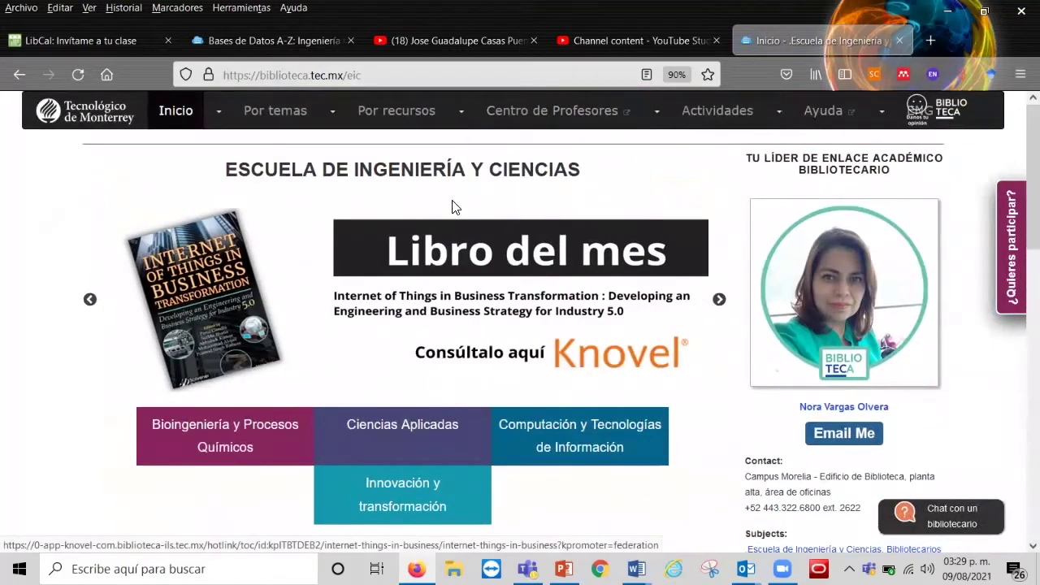
pyautogui.click(465, 119)
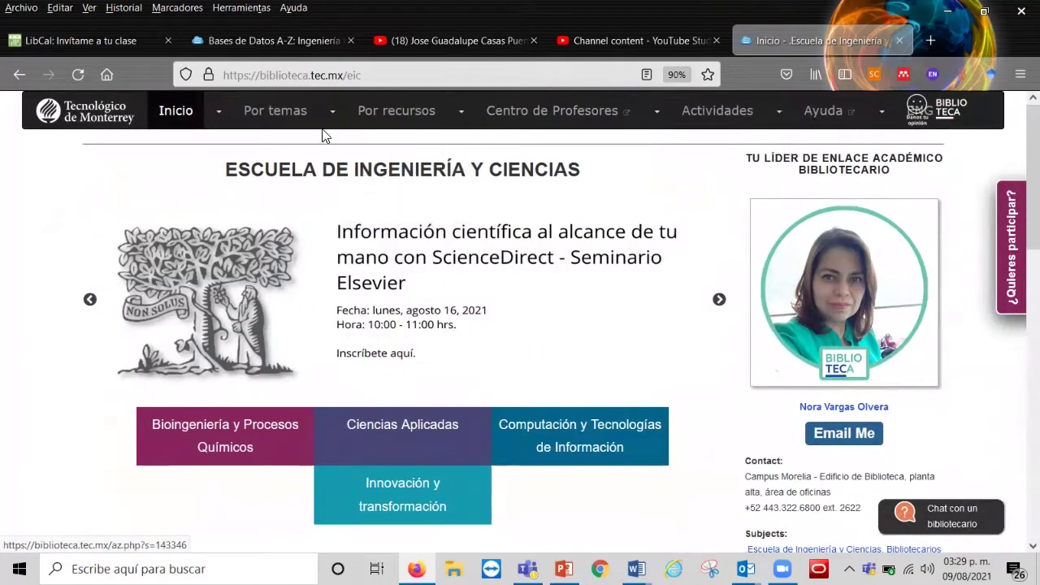
# Step: Go back to the collections on the home page and view the A-Z database list for Ingeniería y Ciencias
pyautogui.click(24, 75)
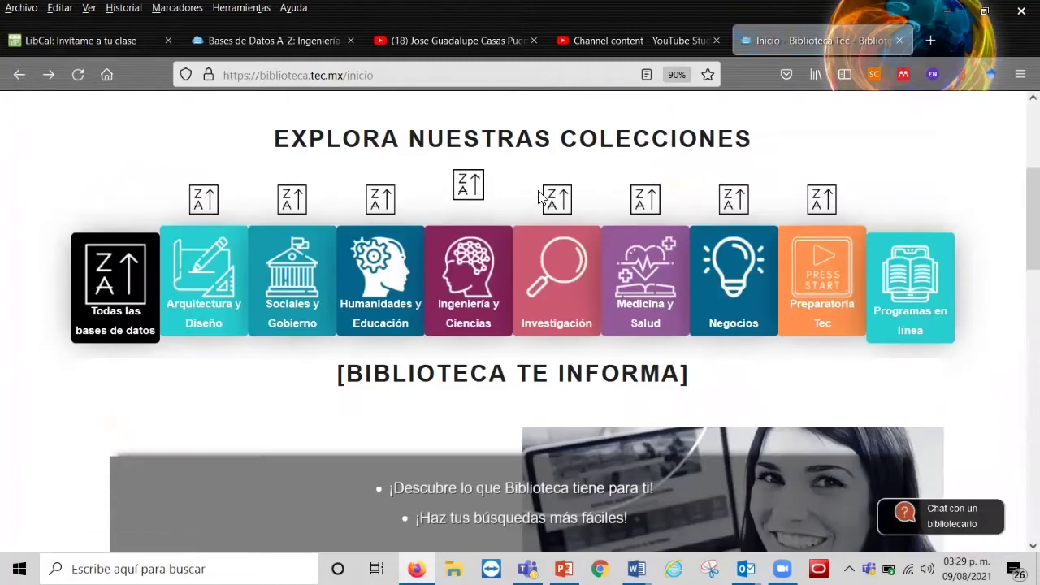
pyautogui.click(471, 187)
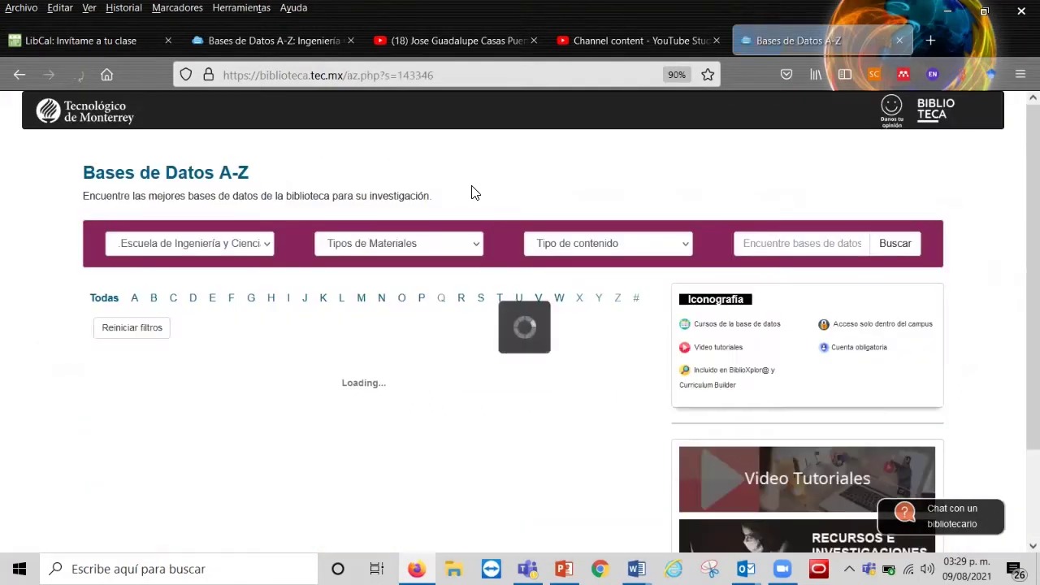
pyautogui.moveTo(1033, 117)
pyautogui.mouseDown()
pyautogui.moveTo(1033, 285)
pyautogui.moveTo(1033, 117)
pyautogui.mouseUp()
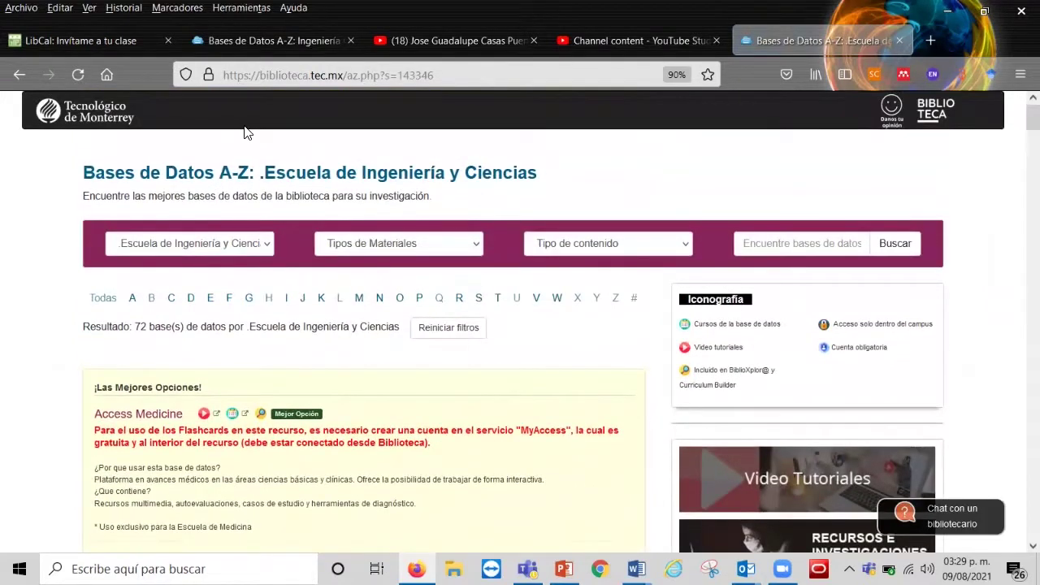
# Step: Go back to the home page, open the list of all databases and restrict it to the letter E
pyautogui.click(19, 75)
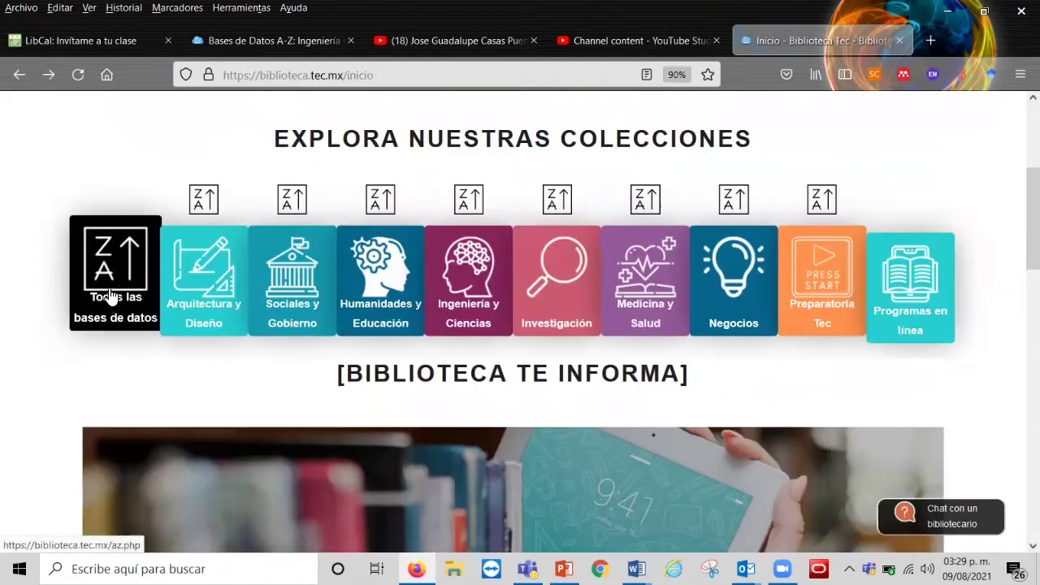
pyautogui.click(111, 296)
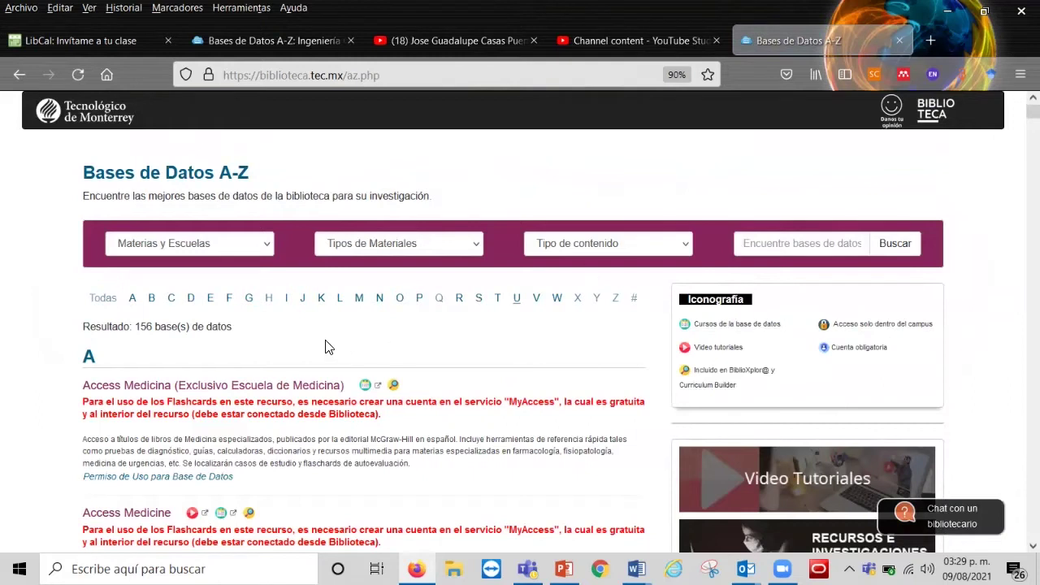
pyautogui.click(211, 302)
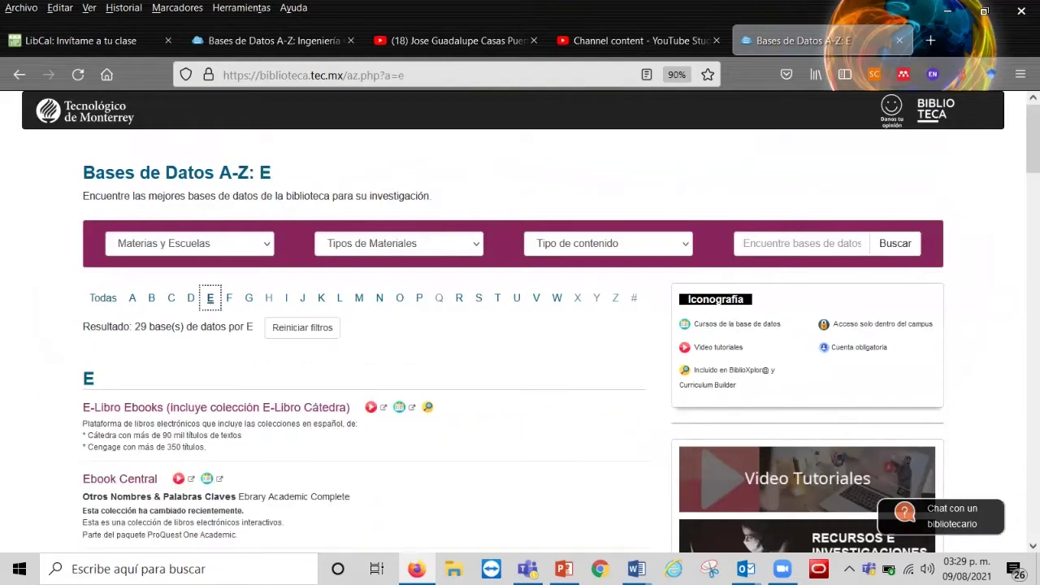
# Step: Find EBSCO Academic Search Ultimate among the E databases and open it
pyautogui.scroll(-2, 796, 271)
pyautogui.scroll(-5, 520, 321)
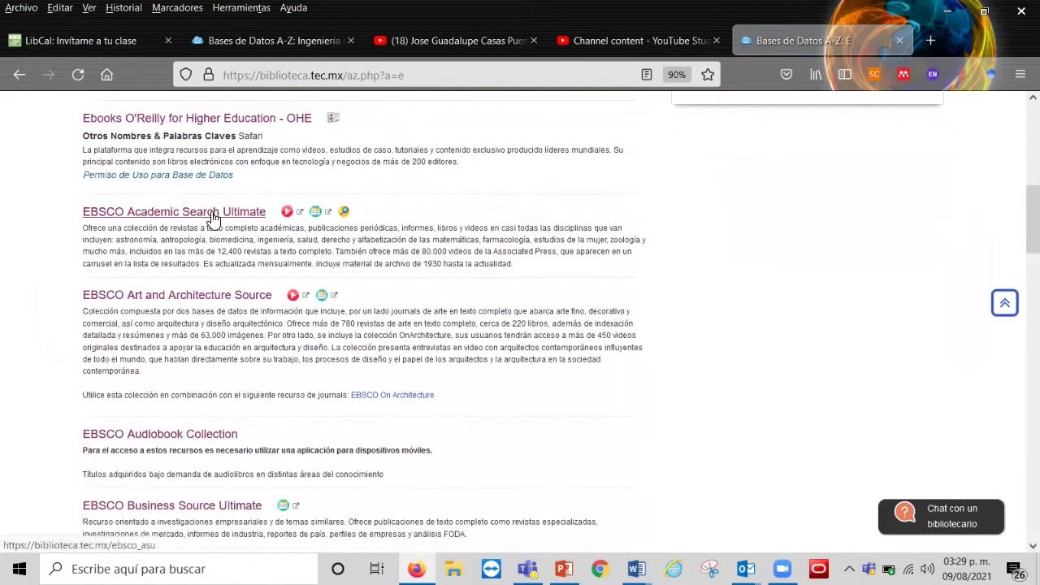
pyautogui.click(213, 218)
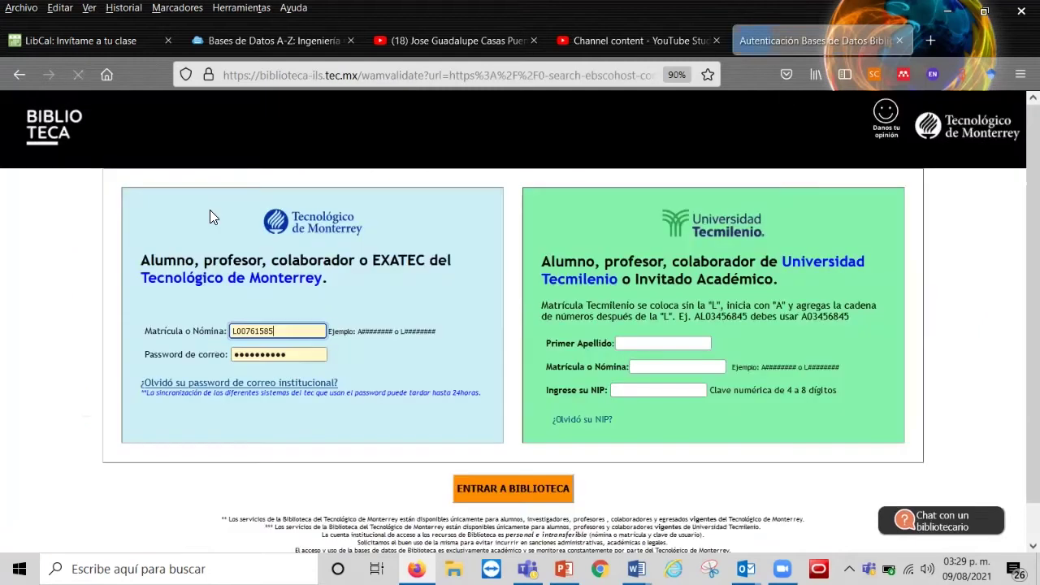
# Step: Fill in the saved Matrícula o Nómina and e-mail password in the Tecnológico de Monterrey login and enter the library
pyautogui.moveTo(1033, 285)
pyautogui.mouseDown()
pyautogui.moveTo(1033, 320)
pyautogui.moveTo(1033, 284)
pyautogui.mouseUp()
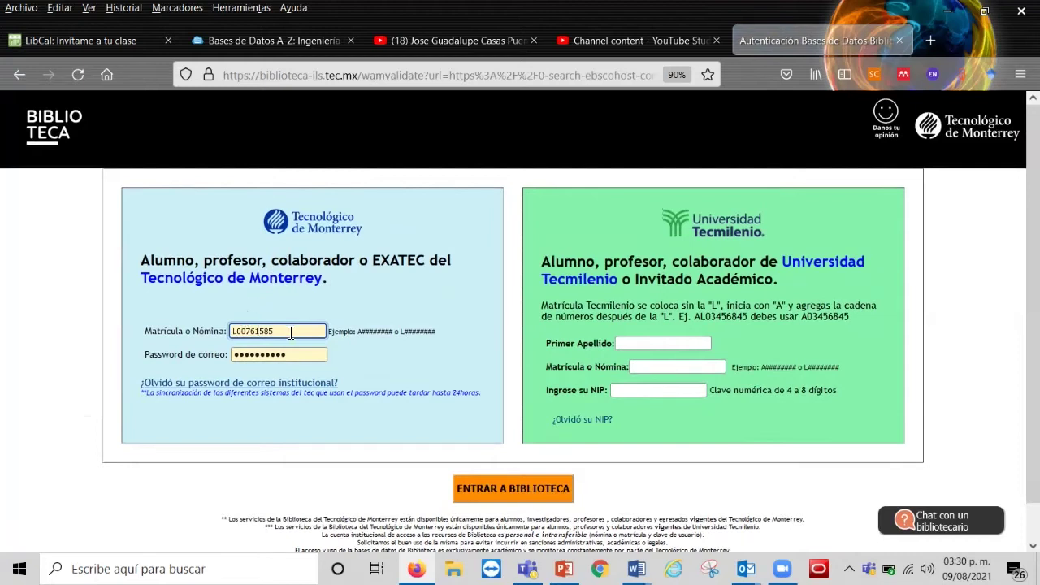
pyautogui.moveTo(291, 332); pyautogui.dragTo(233, 330)
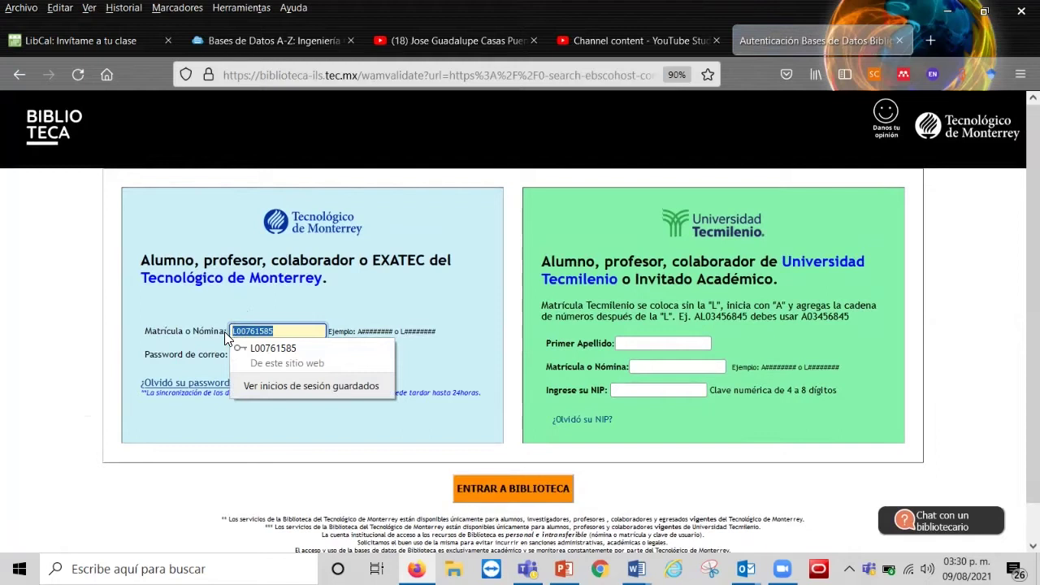
pyautogui.press('Down')
pyautogui.press('Return')
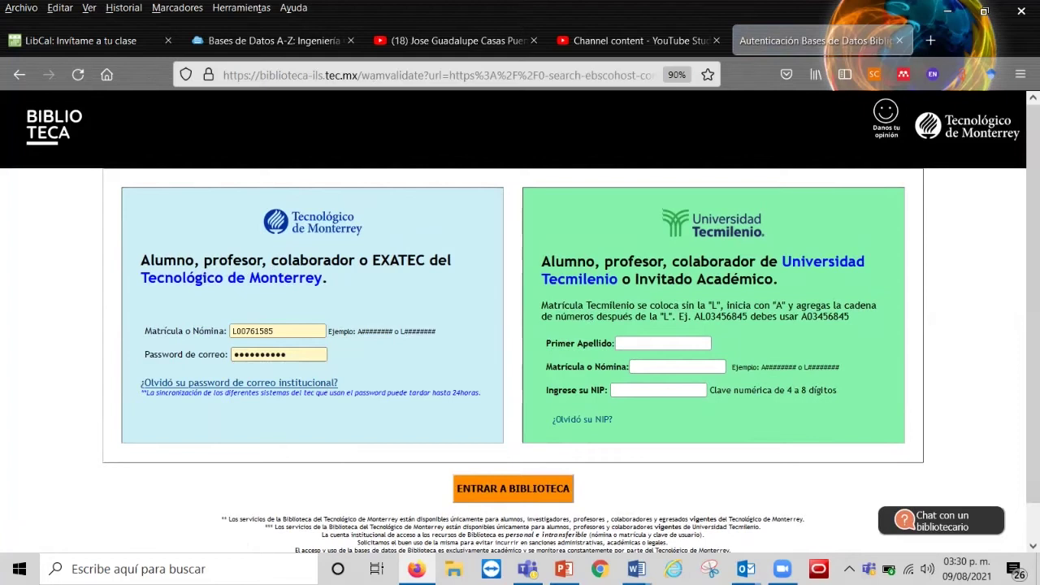
pyautogui.press('Return')
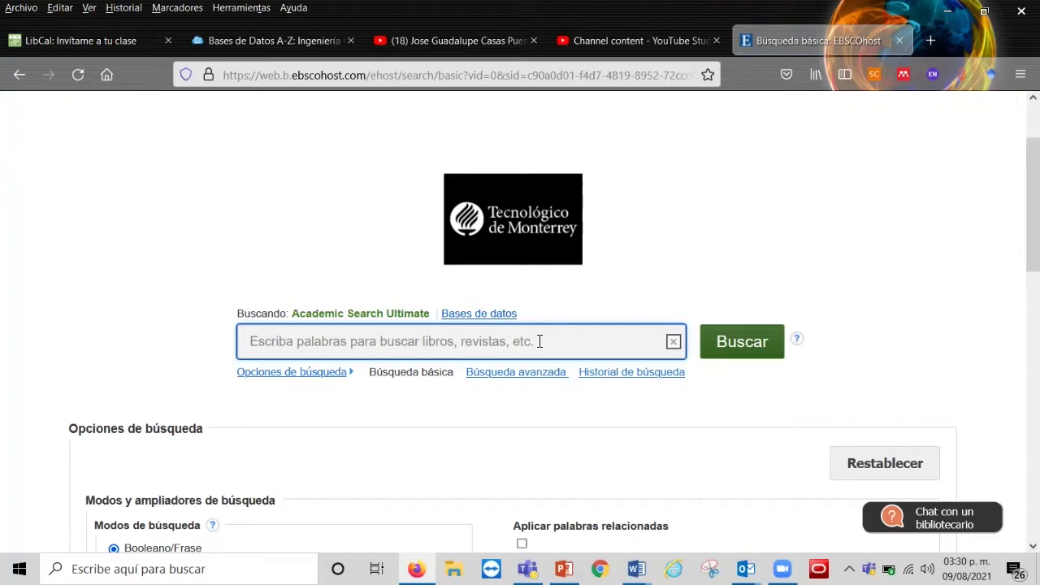
# Step: Search Academic Search Ultimate for the exact phrase "air pollution", enclosed in quotation marks
pyautogui.write('air pollution"')
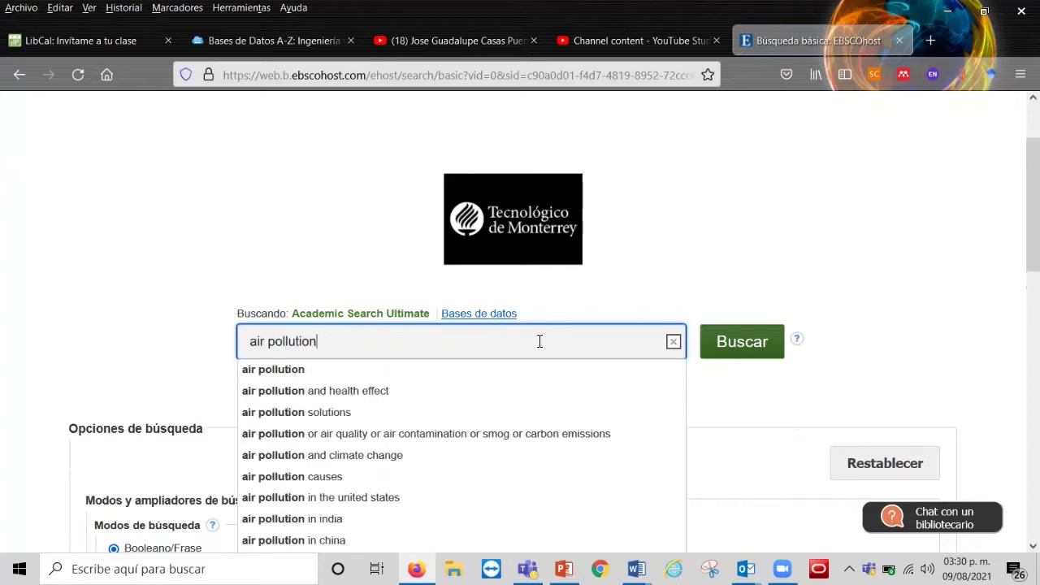
pyautogui.click(248, 341)
pyautogui.write('"')
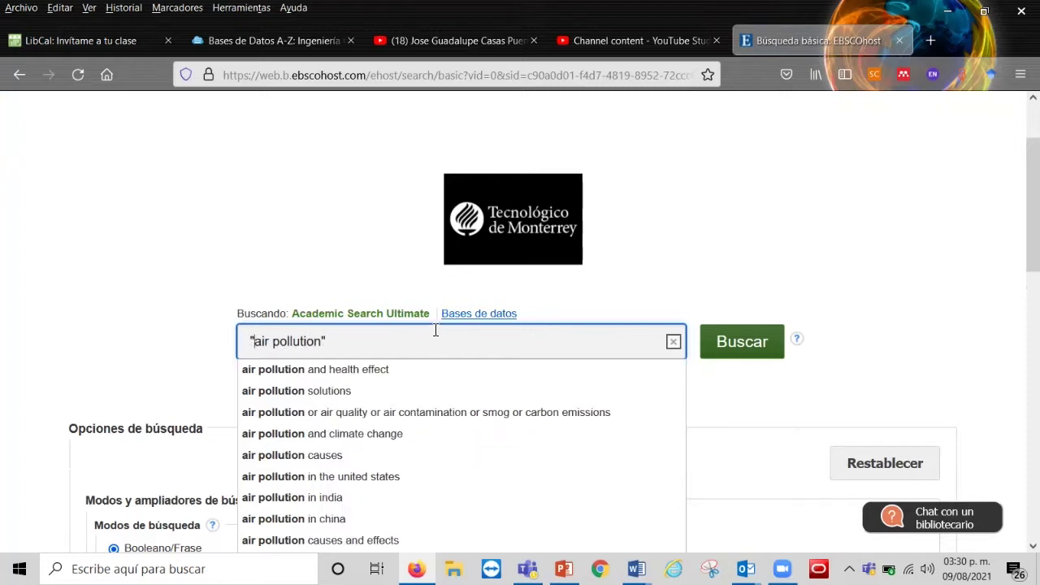
pyautogui.click(736, 343)
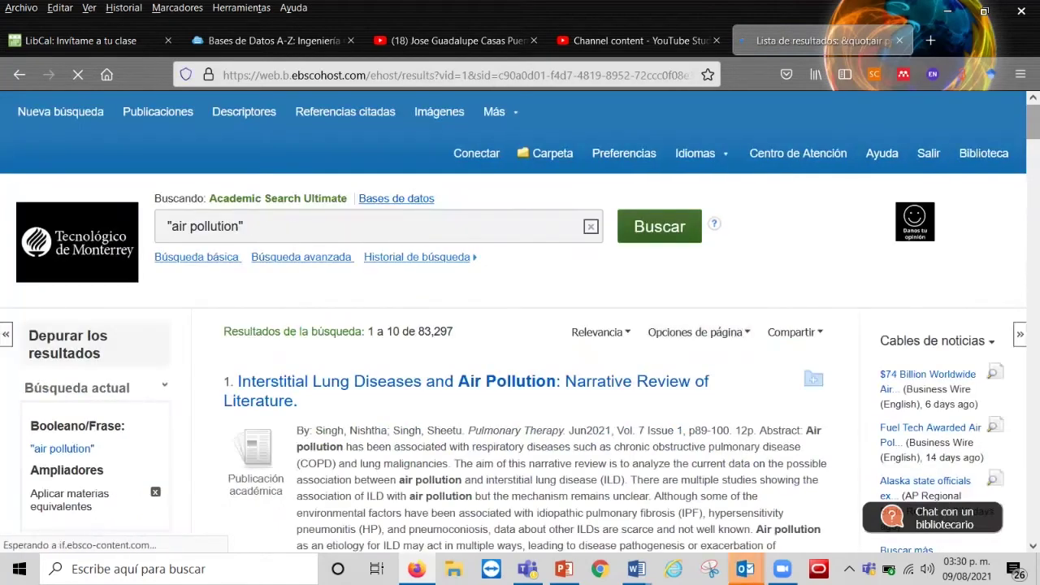
# Step: Collapse the Limitar a section and review the source types and other filters beside the search results
pyautogui.scroll(-4, 520, 325)
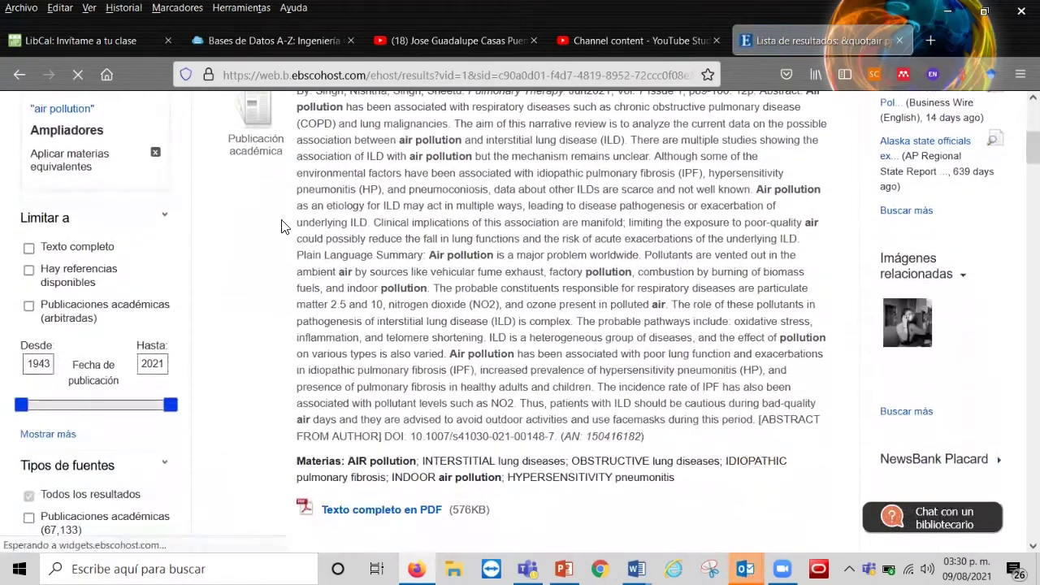
pyautogui.click(27, 221)
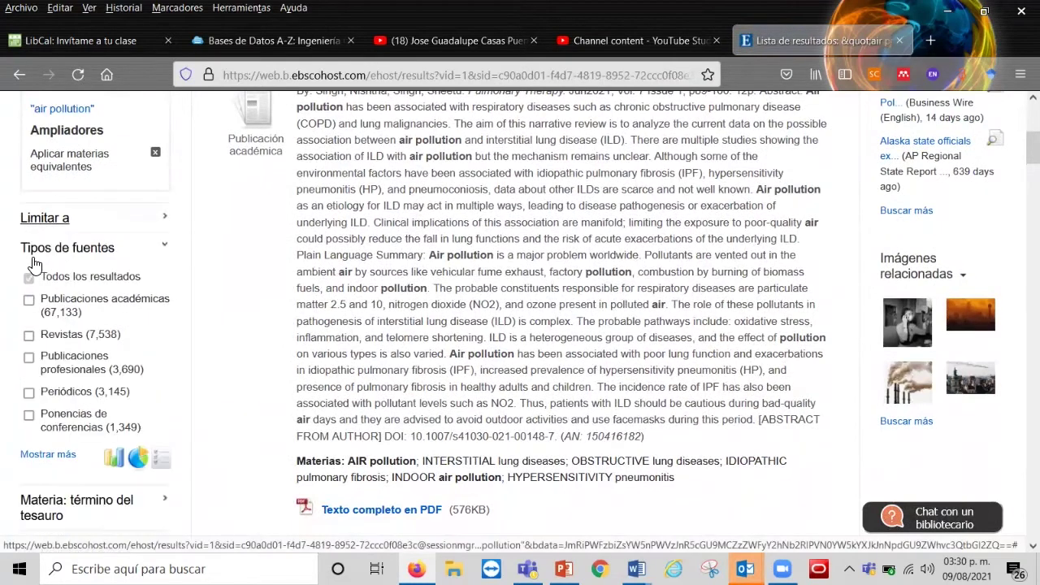
pyautogui.scroll(-4, 811, 226)
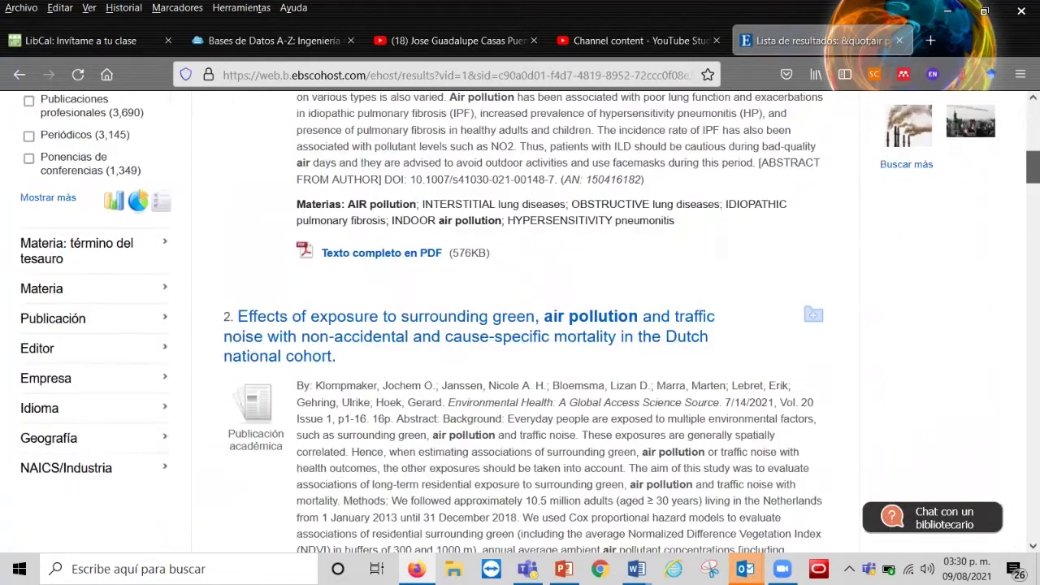
pyautogui.scroll(6, 811, 226)
pyautogui.scroll(-2, 520, 325)
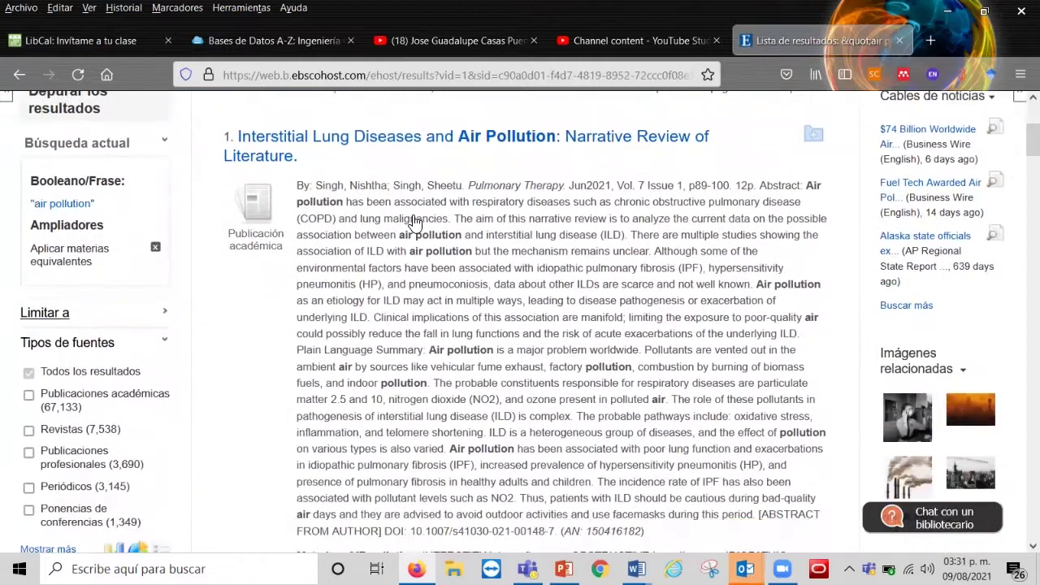
# Step: Limit the "air pollution" results to Texto completo and to the Publicaciones académicas source type
pyautogui.click(164, 316)
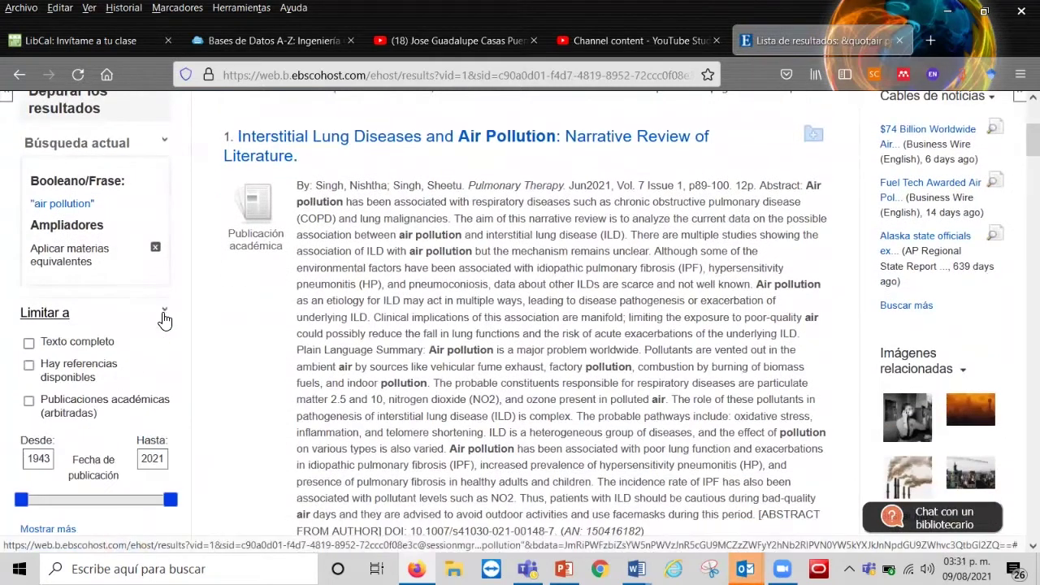
pyautogui.click(31, 344)
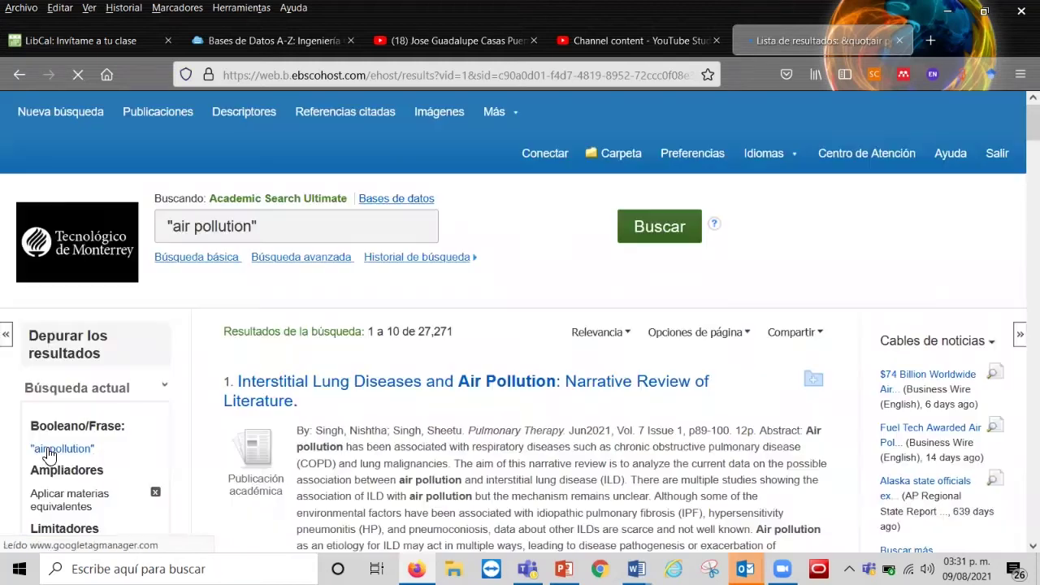
pyautogui.scroll(-7, 346, 317)
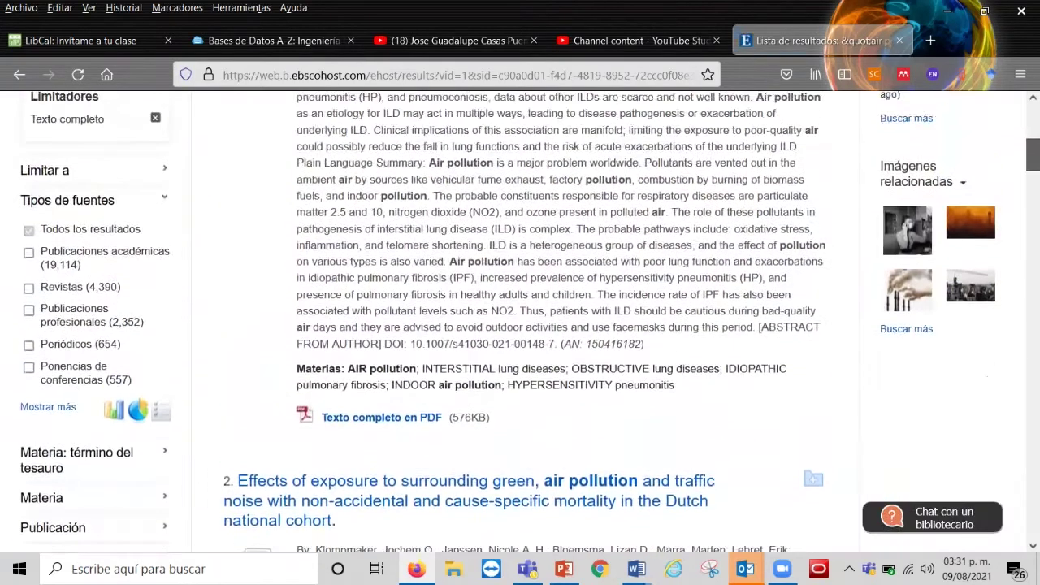
pyautogui.click(30, 255)
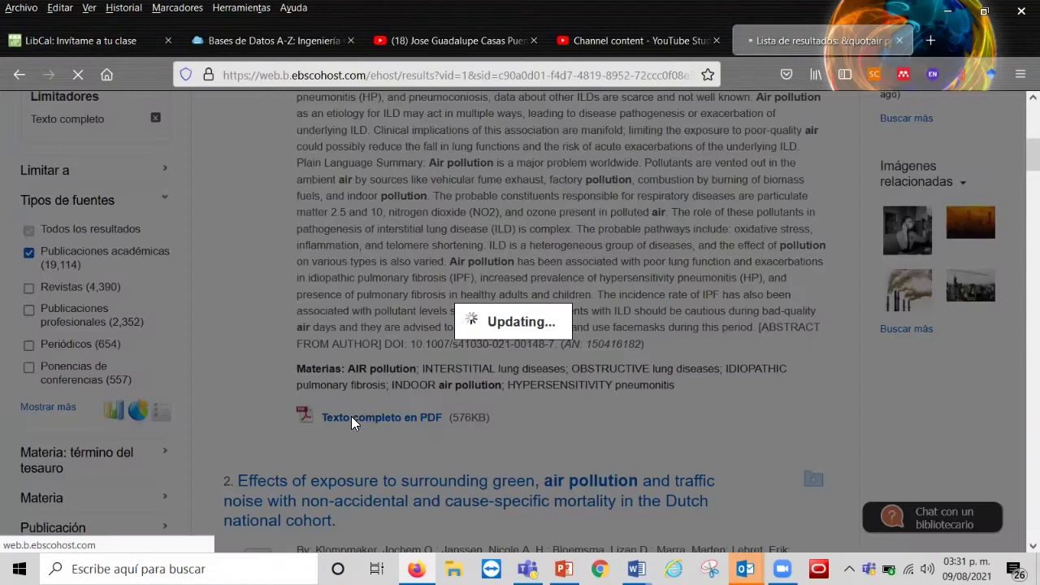
# Step: Set the start year of the publication date range to 2019 and apply it to the results
pyautogui.scroll(-7, 429, 201)
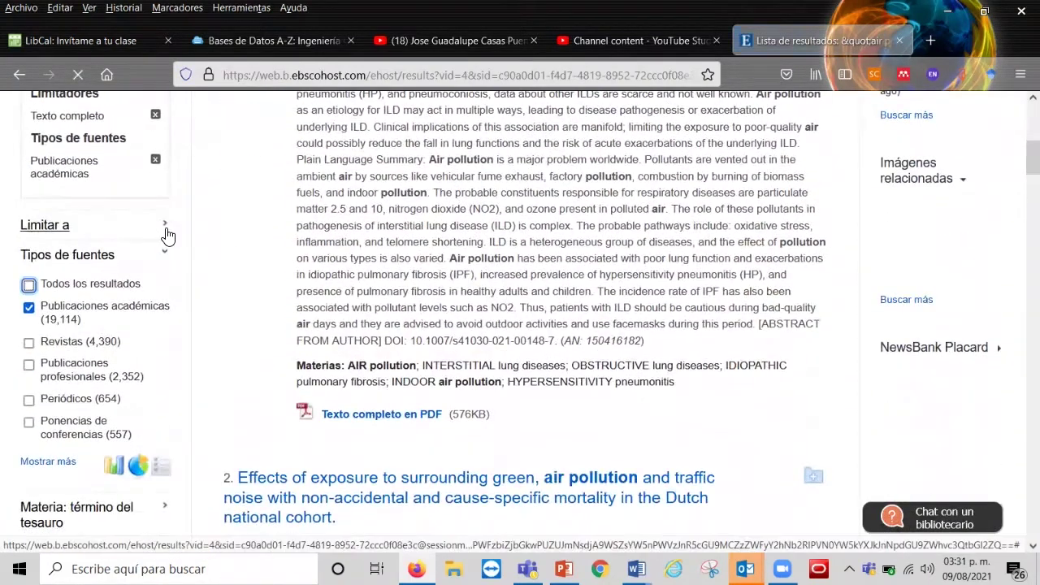
pyautogui.click(166, 232)
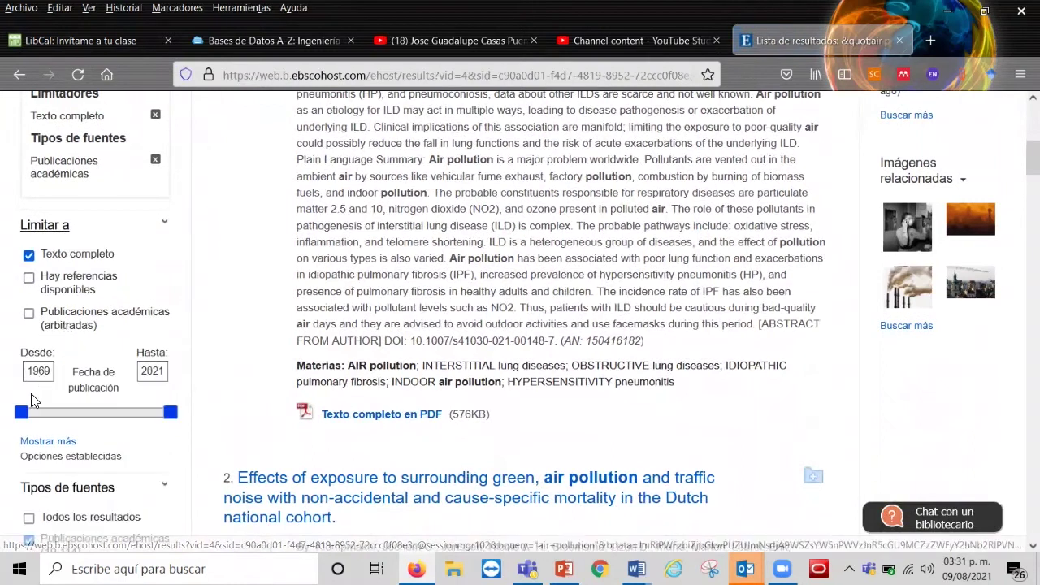
pyautogui.click(36, 372)
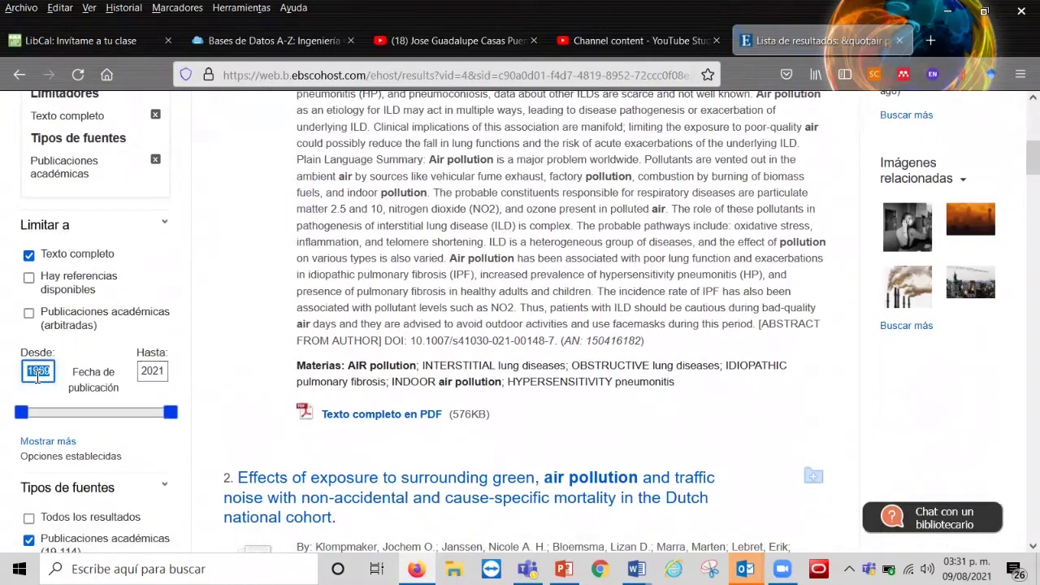
pyautogui.write('2019')
pyautogui.press('Return')
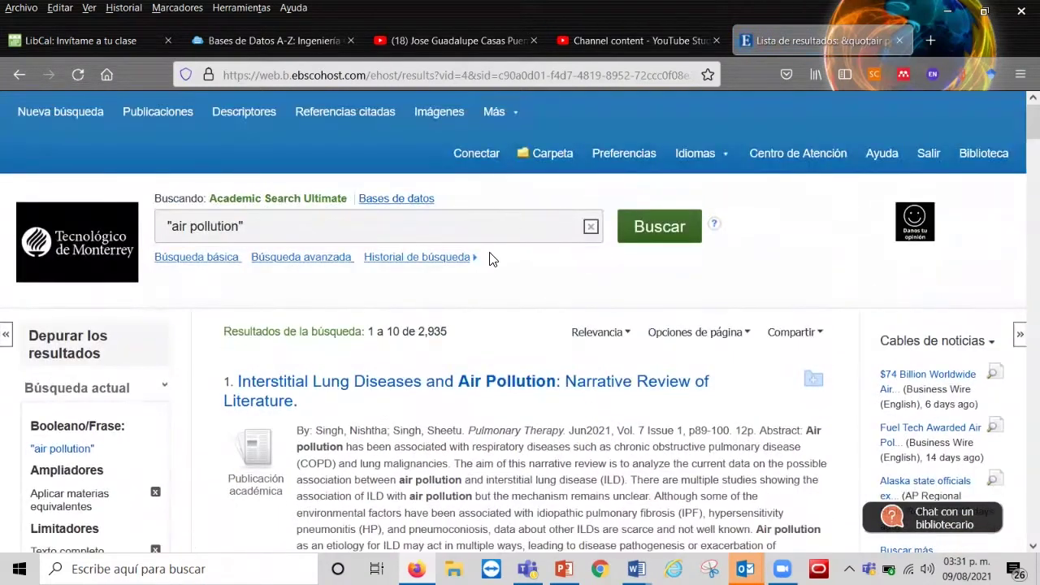
# Step: Browse the filtered results and open the article on surrounding green, air pollution and traffic noise in the Dutch national cohort
pyautogui.scroll(-15, 520, 325)
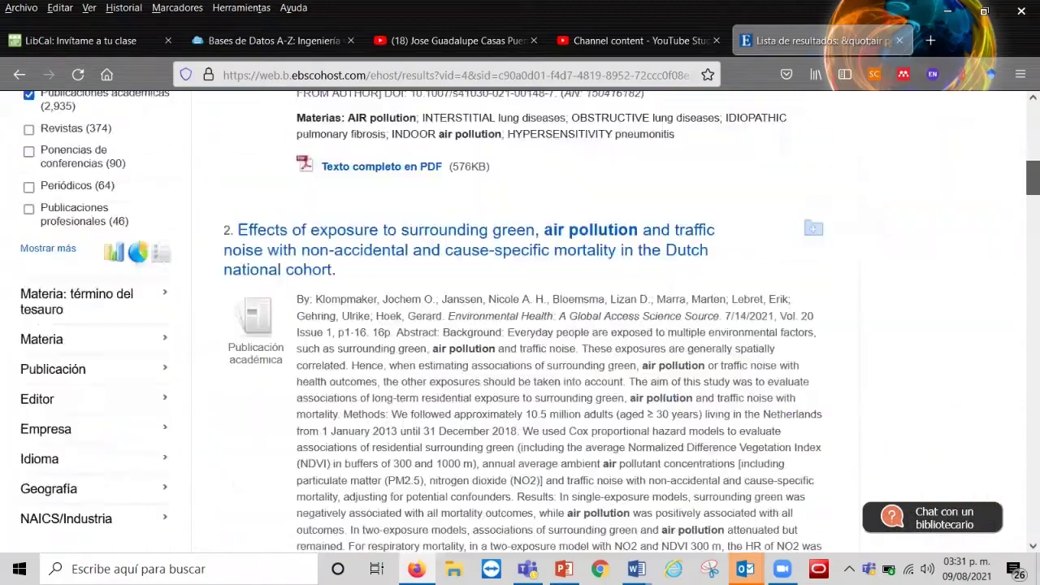
pyautogui.scroll(6, 520, 325)
pyautogui.scroll(-5, 452, 337)
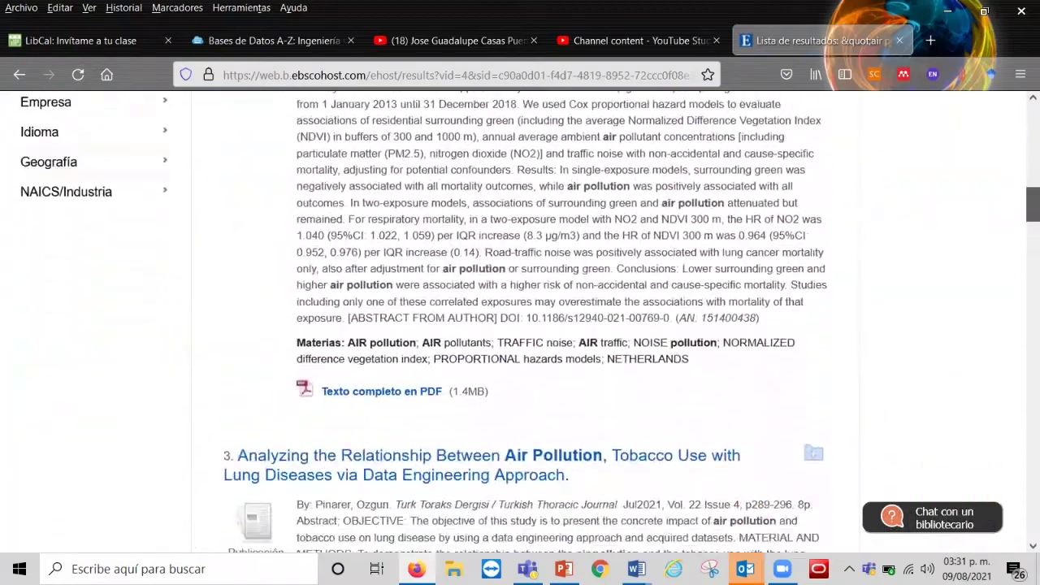
pyautogui.scroll(5, 484, 160)
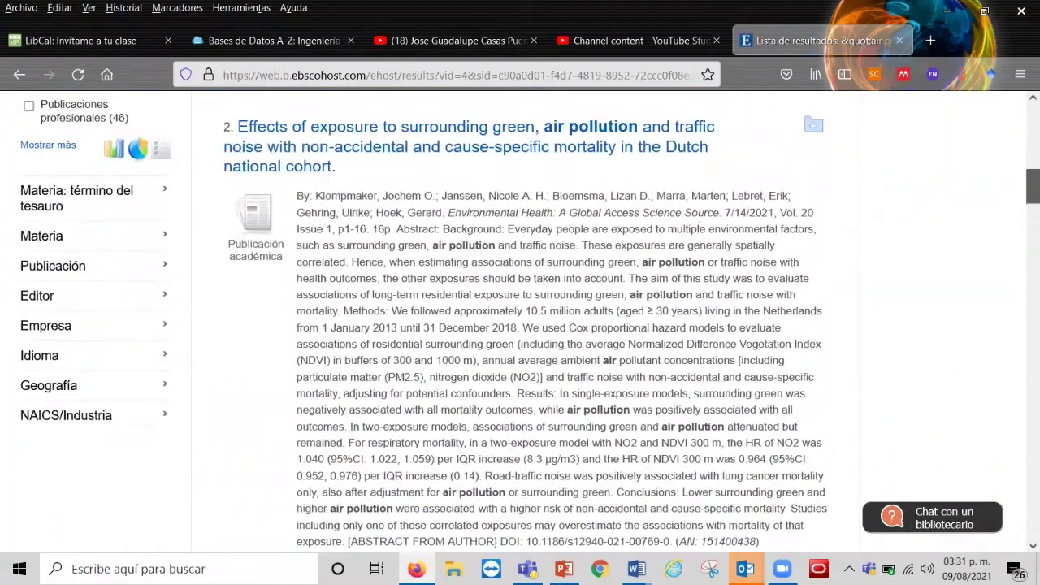
pyautogui.click(485, 159)
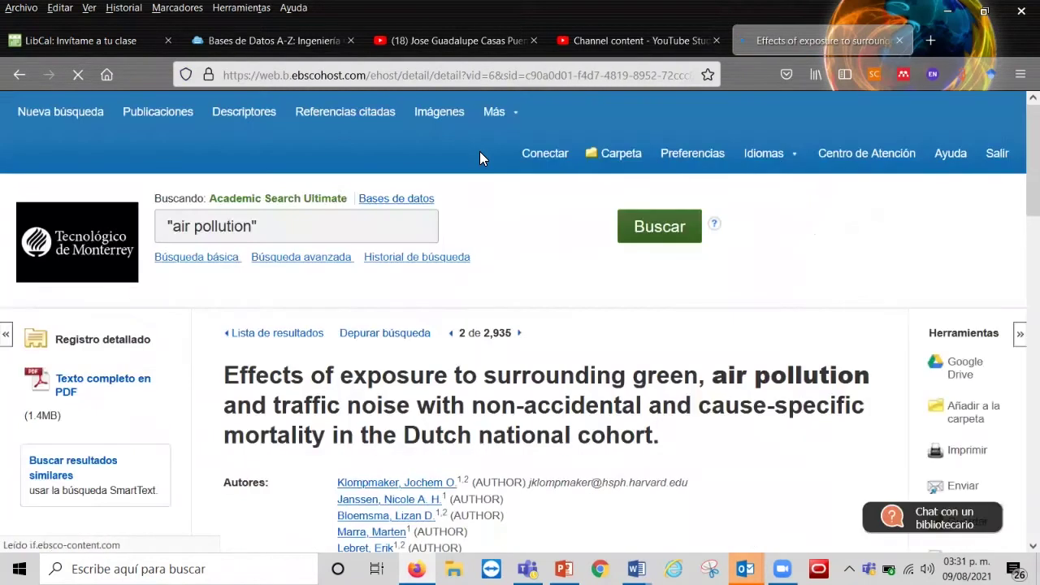
# Step: Review the article's detailed record, including its subject terms, abstract, full-text PDF link and the available record tools
pyautogui.scroll(-5, 520, 325)
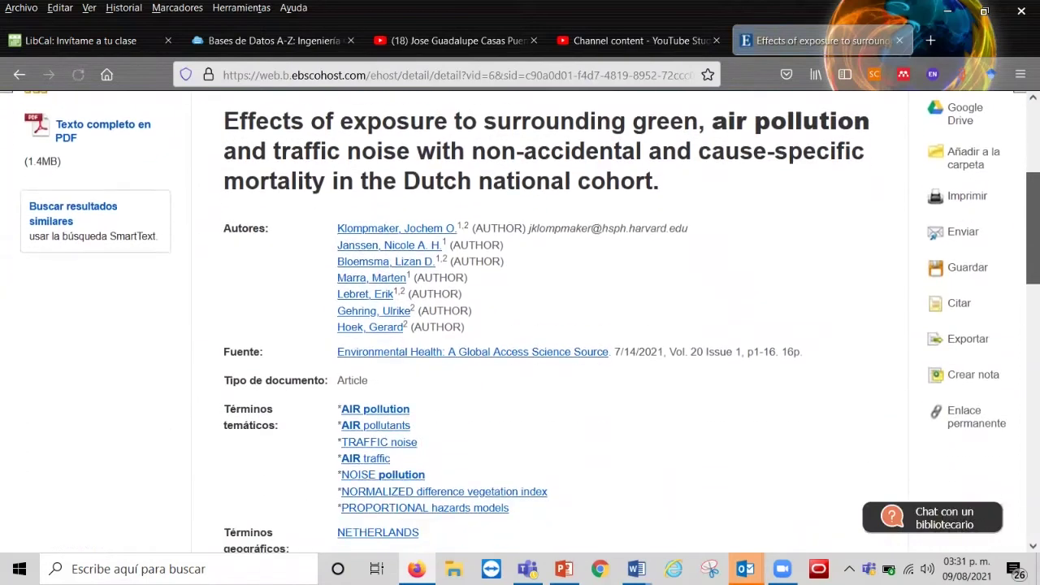
pyautogui.scroll(-4, 520, 325)
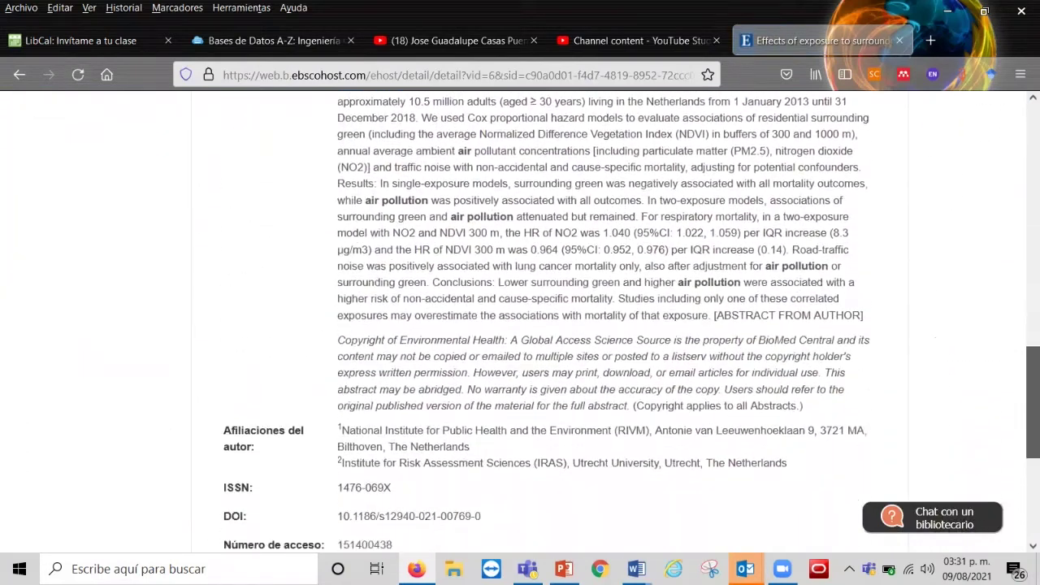
pyautogui.scroll(5, 520, 325)
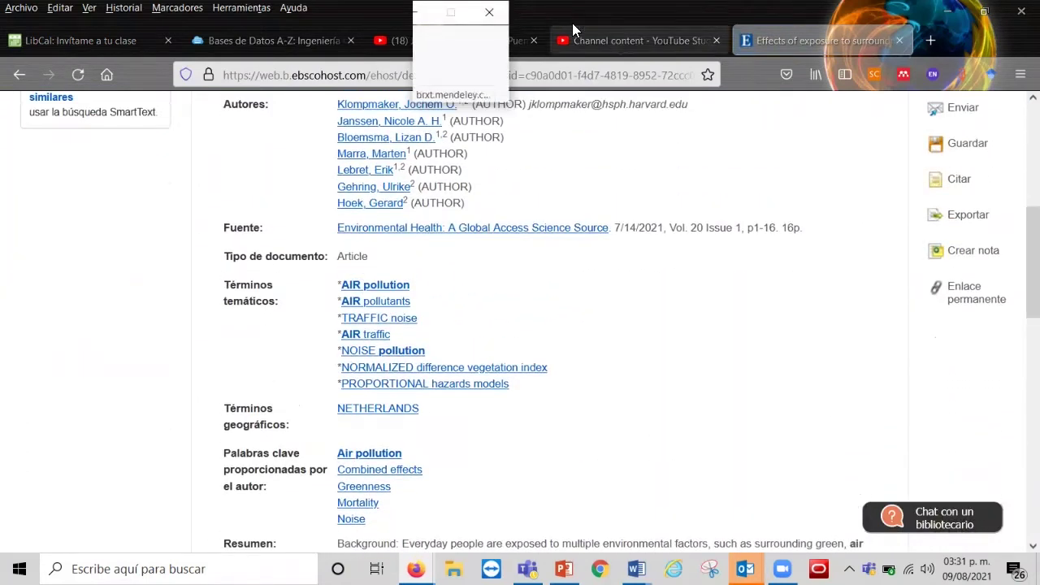
pyautogui.click(424, 14)
pyautogui.moveTo(1032, 239); pyautogui.dragTo(1032, 167)
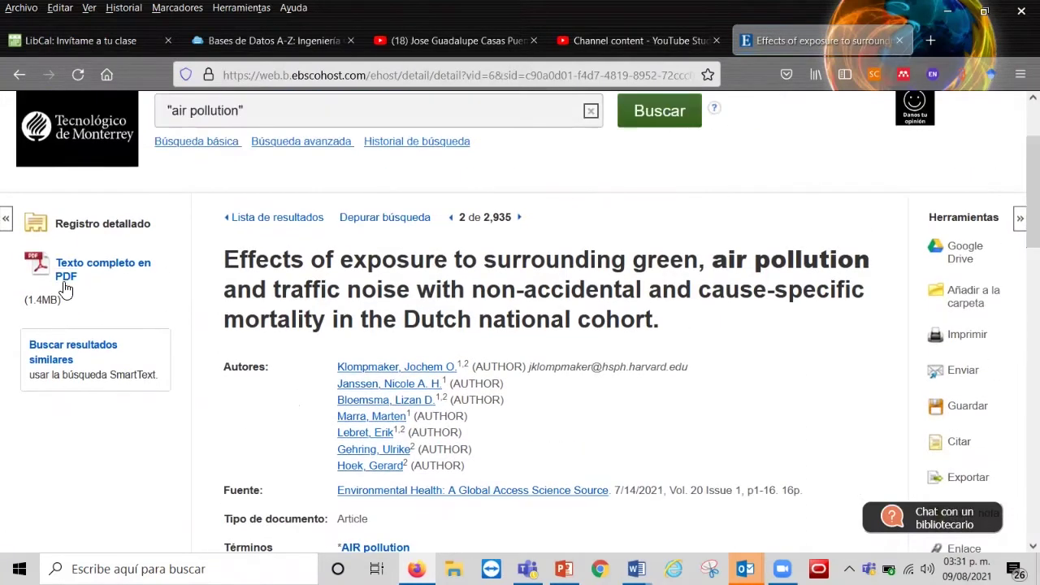
pyautogui.moveTo(1033, 192); pyautogui.dragTo(1033, 264)
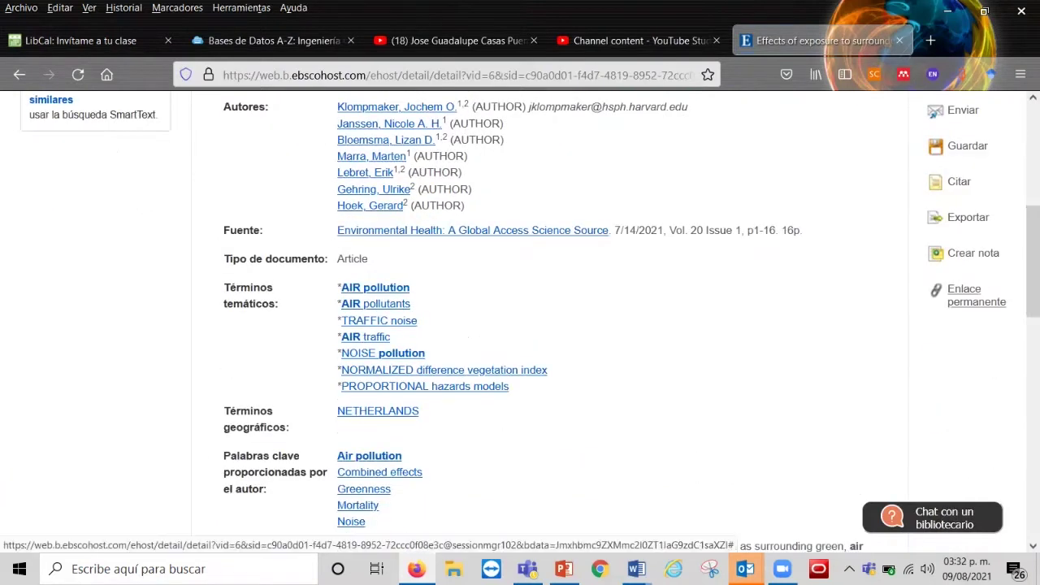
pyautogui.scroll(3, 520, 317)
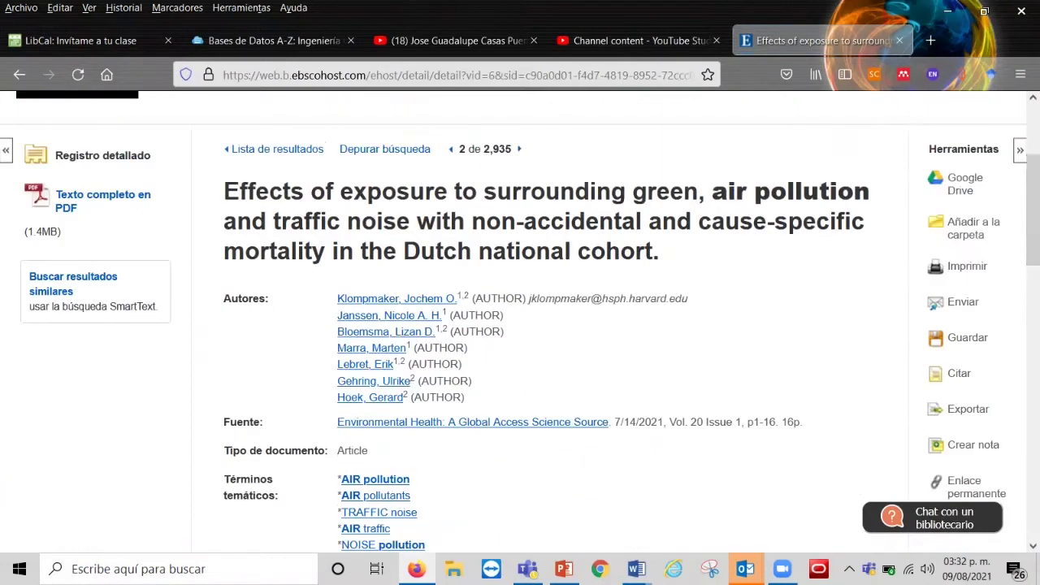
# Step: Show the article's citation formats and select the complete American Psychological Assoc. reference text
pyautogui.click(957, 376)
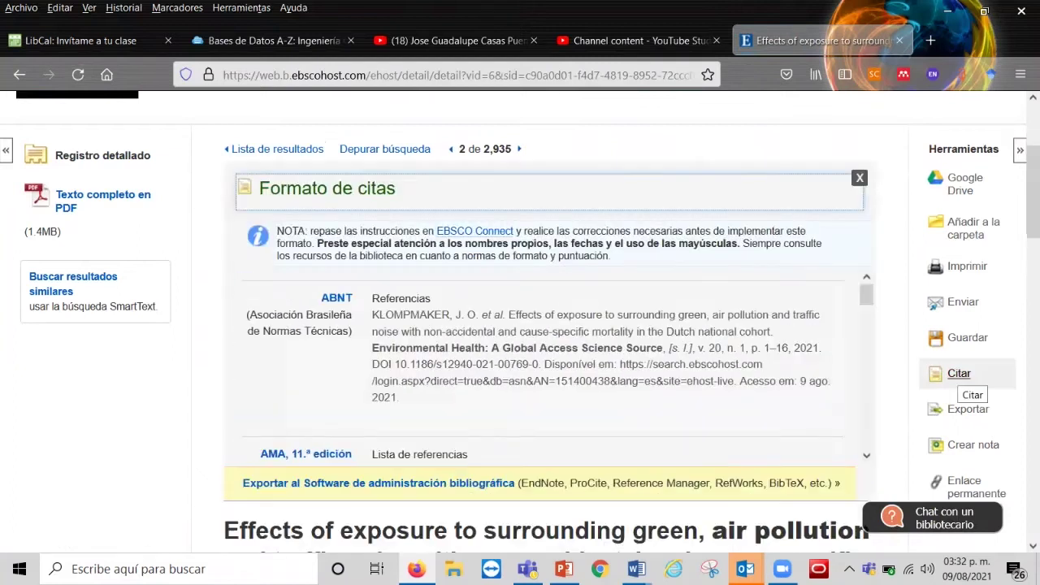
pyautogui.scroll(-3, 558, 370)
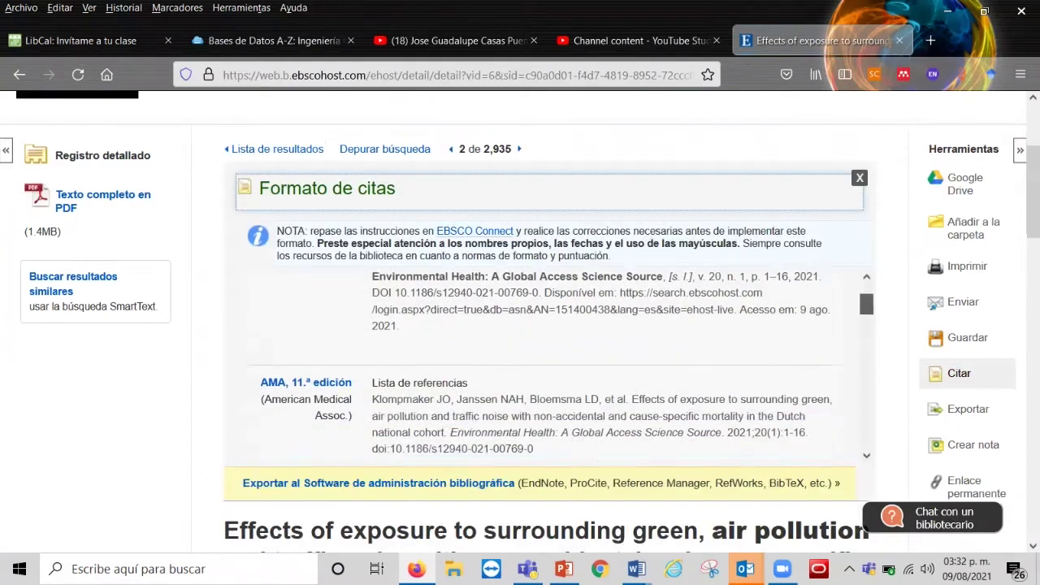
pyautogui.scroll(-1, 558, 370)
pyautogui.scroll(-1, 596, 365)
pyautogui.moveTo(597, 364); pyautogui.dragTo(372, 284)
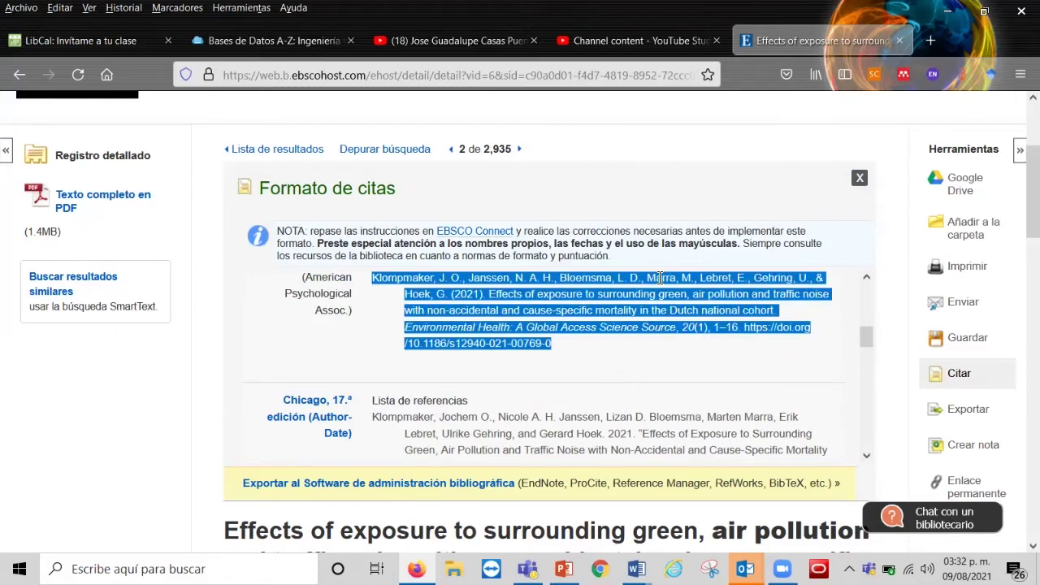
# Step: Switch to the advanced search and restrict the term "air pollution" to the TI Título field
pyautogui.scroll(3, 356, 278)
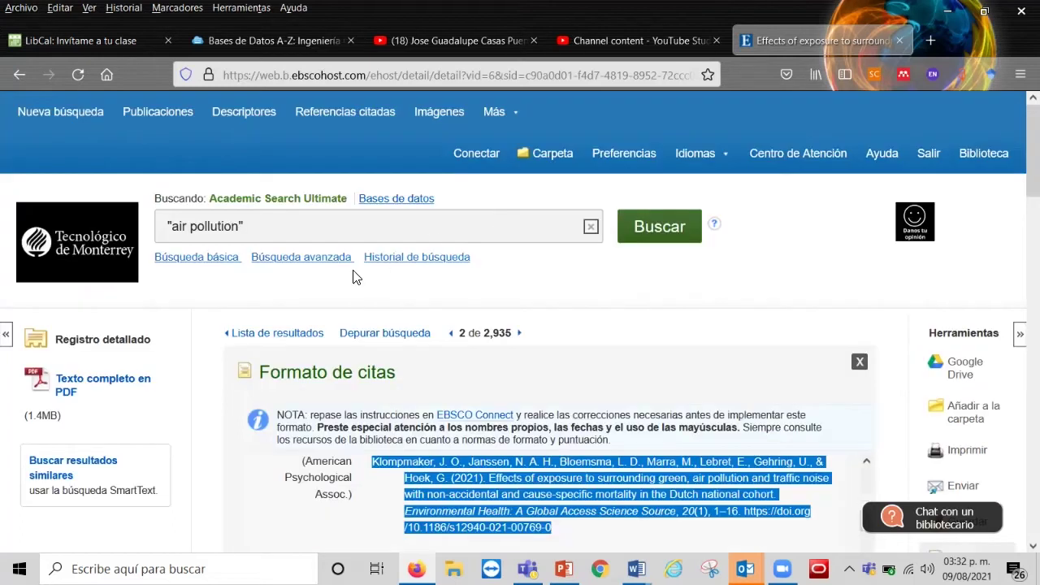
pyautogui.click(319, 270)
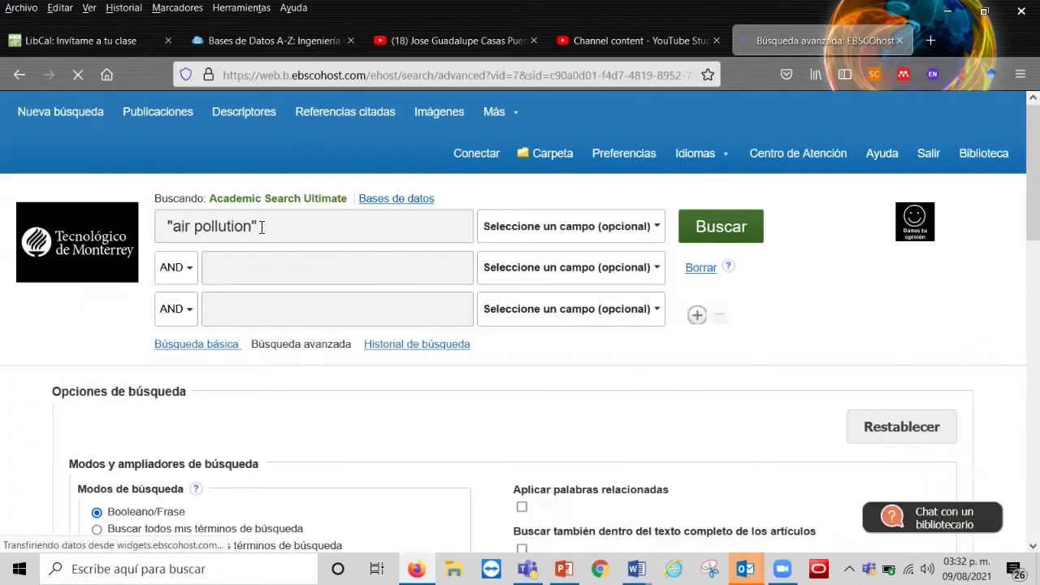
pyautogui.click(569, 231)
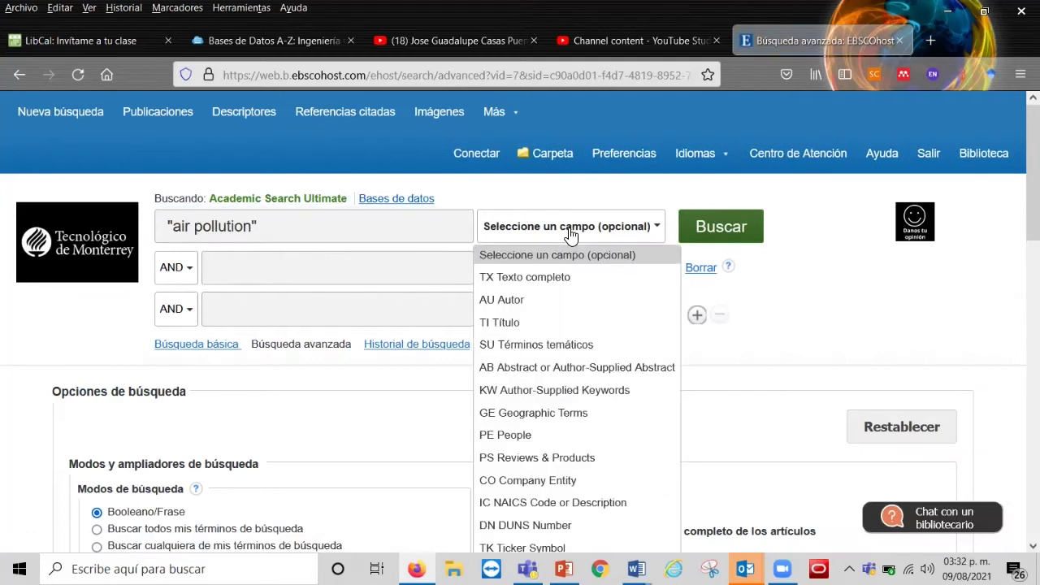
pyautogui.click(561, 325)
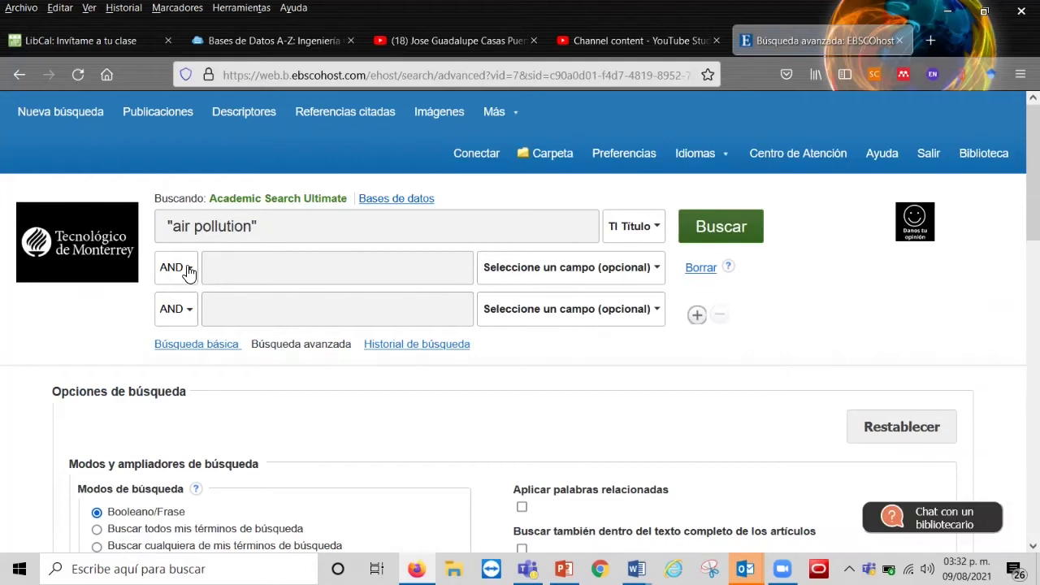
# Step: Add Mexico as a second term joined with AND, restrict it to AB Abstract or Author-Supplied Abstract, and run the search
pyautogui.click(190, 314)
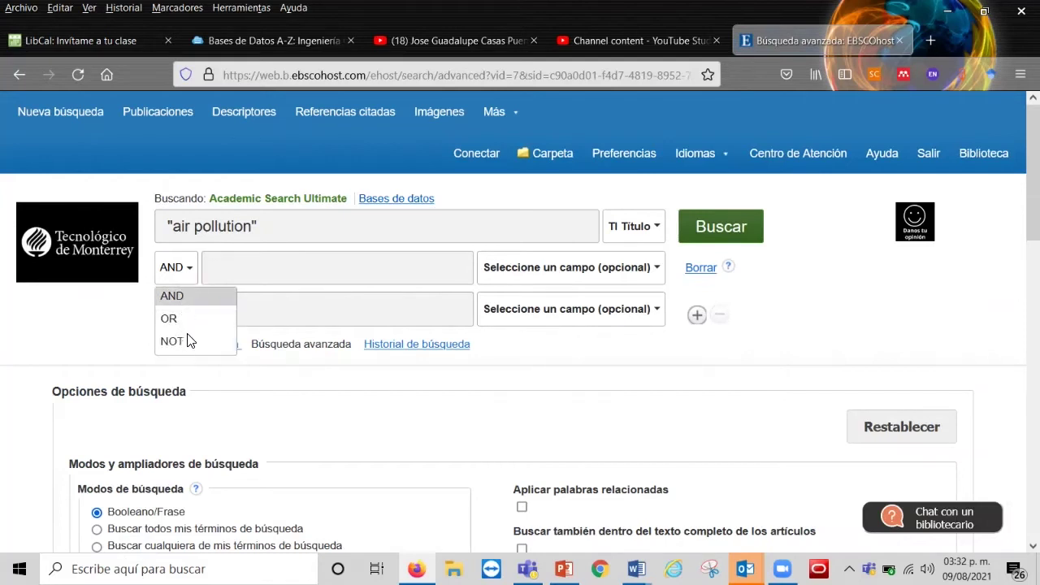
pyautogui.click(224, 269)
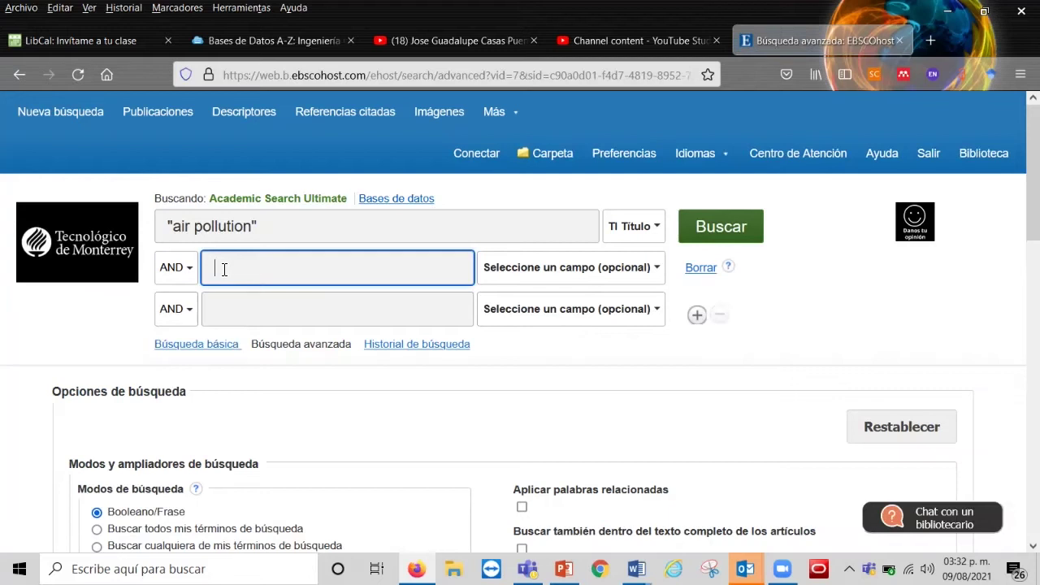
pyautogui.write('Mexico')
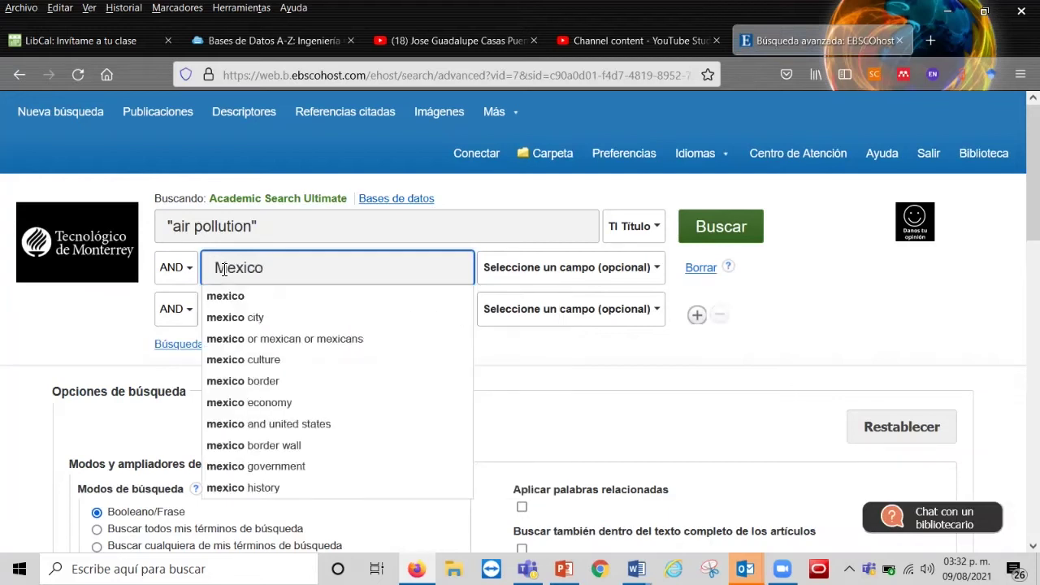
pyautogui.click(594, 284)
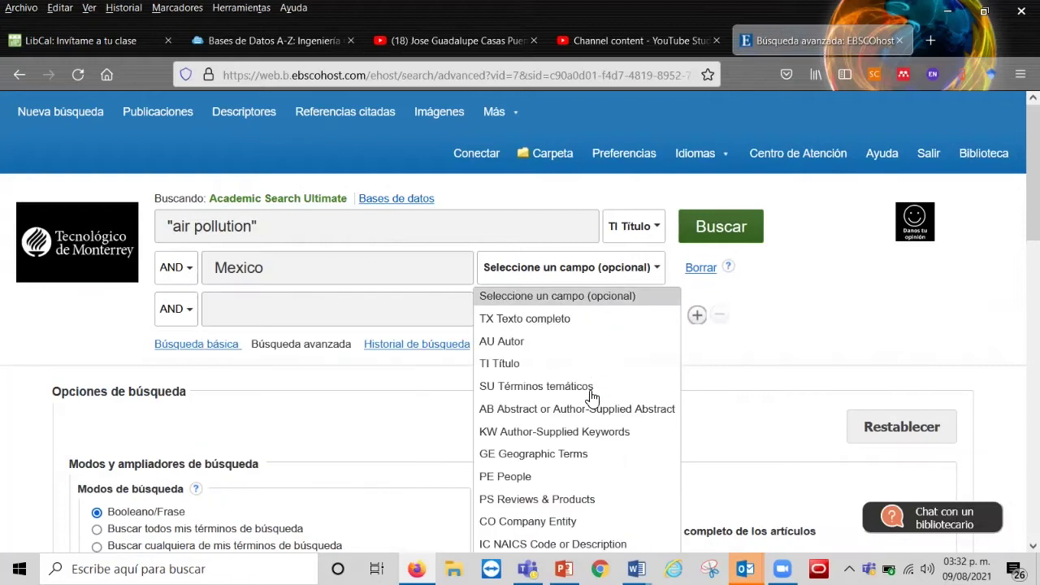
pyautogui.click(594, 411)
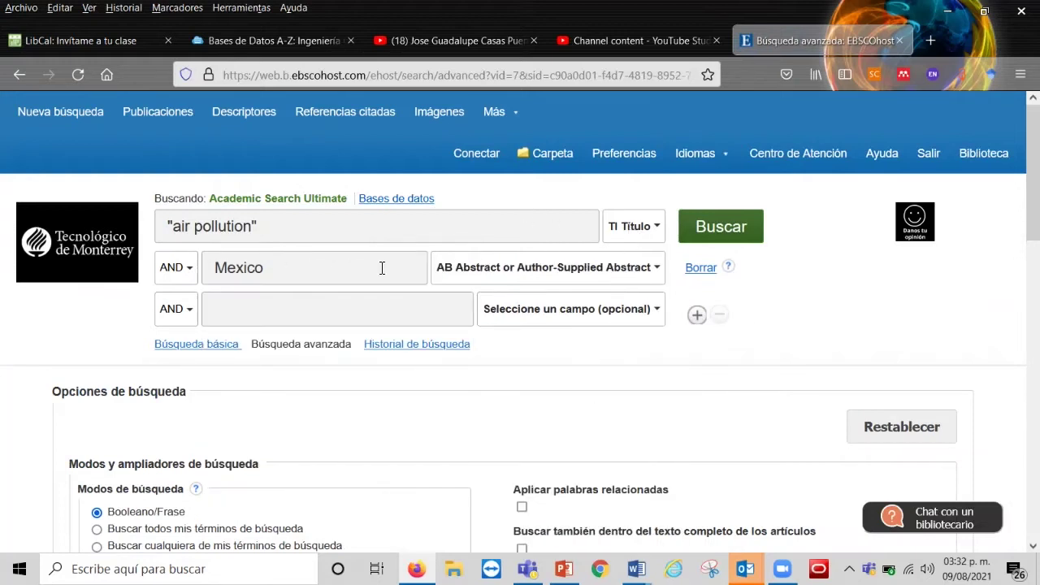
pyautogui.click(722, 227)
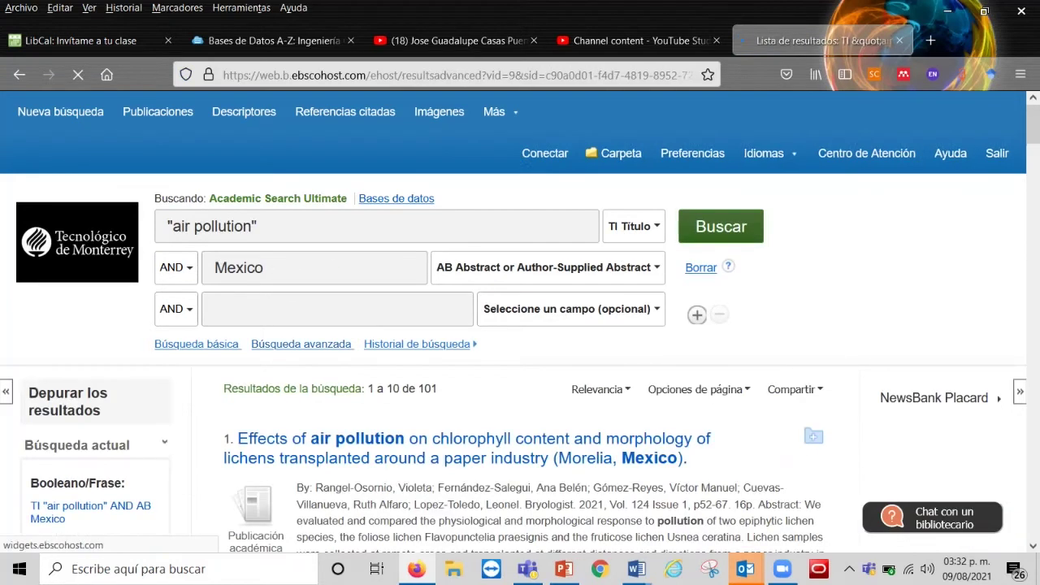
# Step: Limit the advanced search results to Publicaciones académicas and expand the Materia filter
pyautogui.scroll(-5, 520, 325)
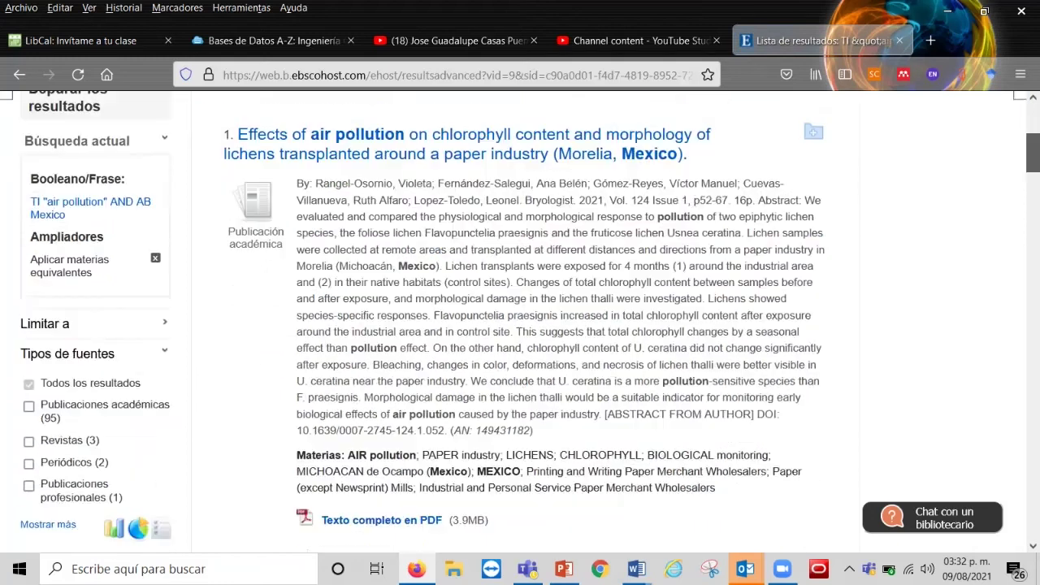
pyautogui.scroll(-1, 520, 325)
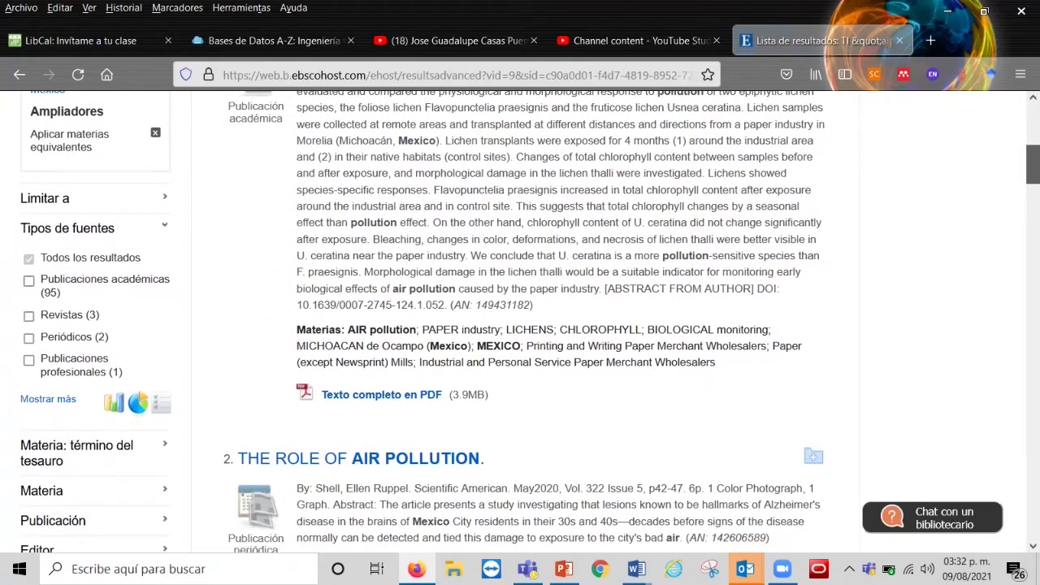
pyautogui.click(29, 282)
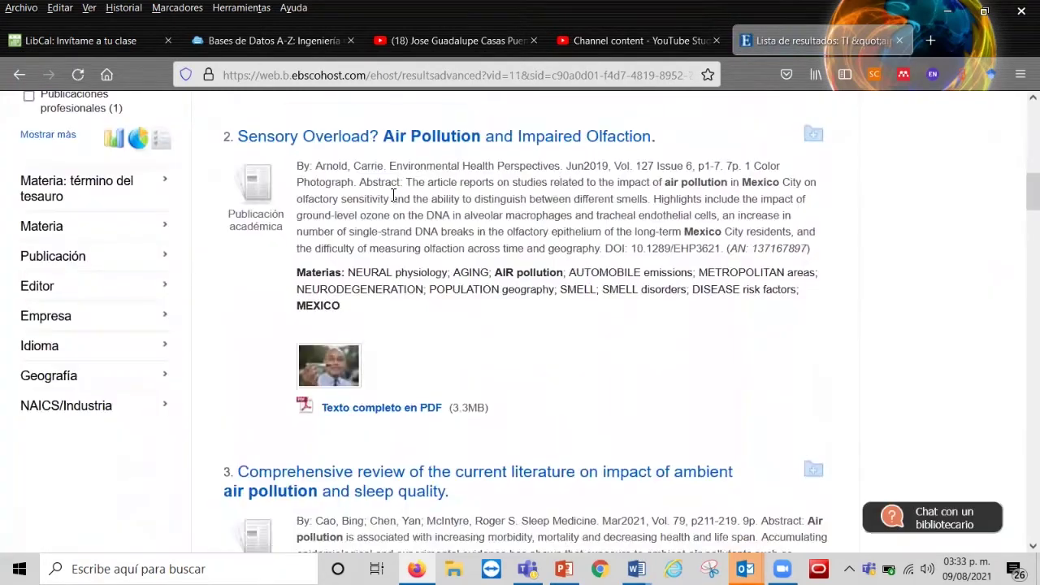
pyautogui.click(143, 237)
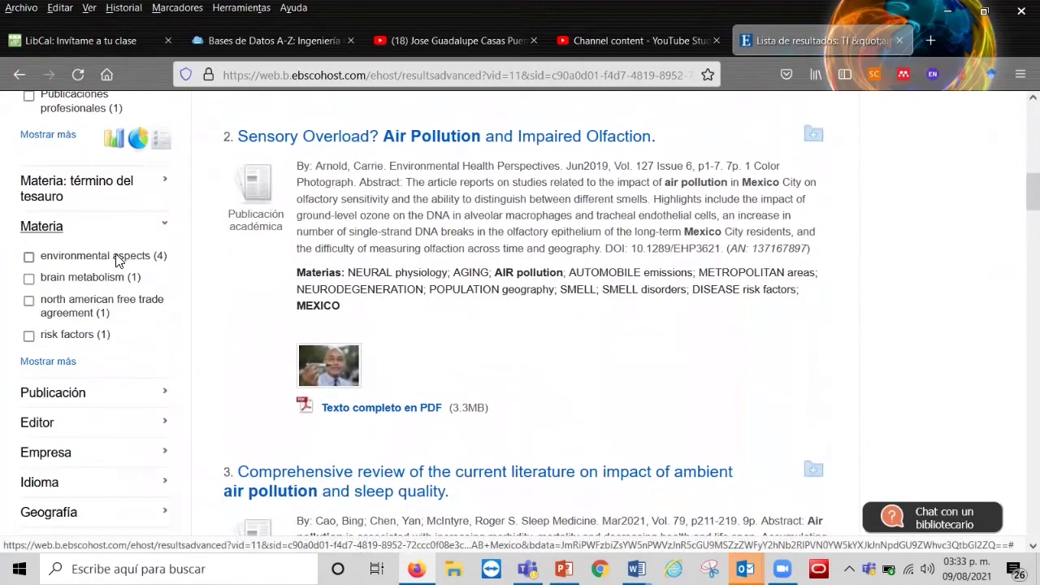
# Step: Narrow the results to the subject environmental aspects and review the first article's abstract and full-text availability
pyautogui.click(29, 258)
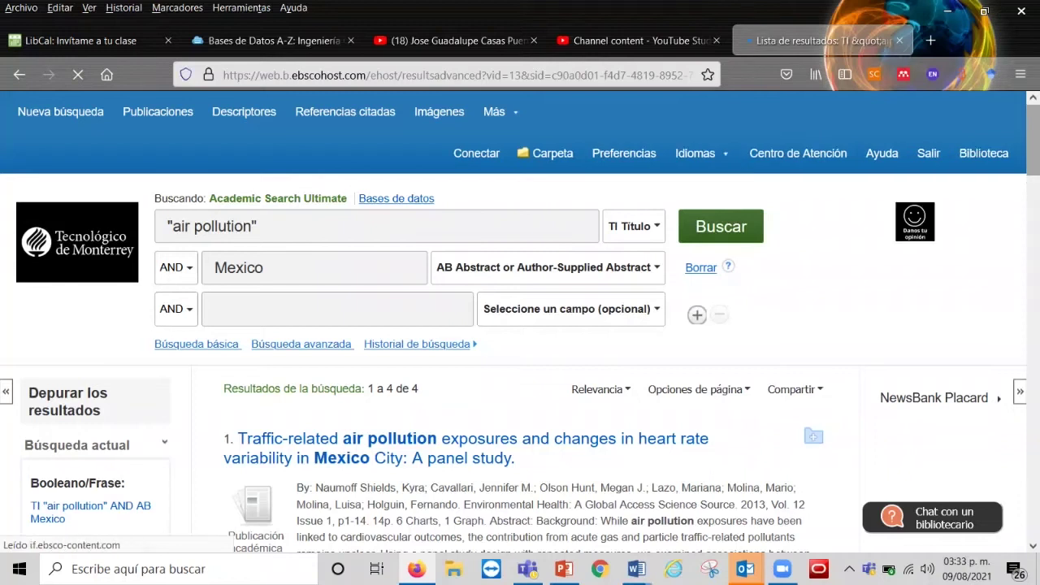
pyautogui.scroll(-5, 520, 325)
pyautogui.scroll(1, 379, 160)
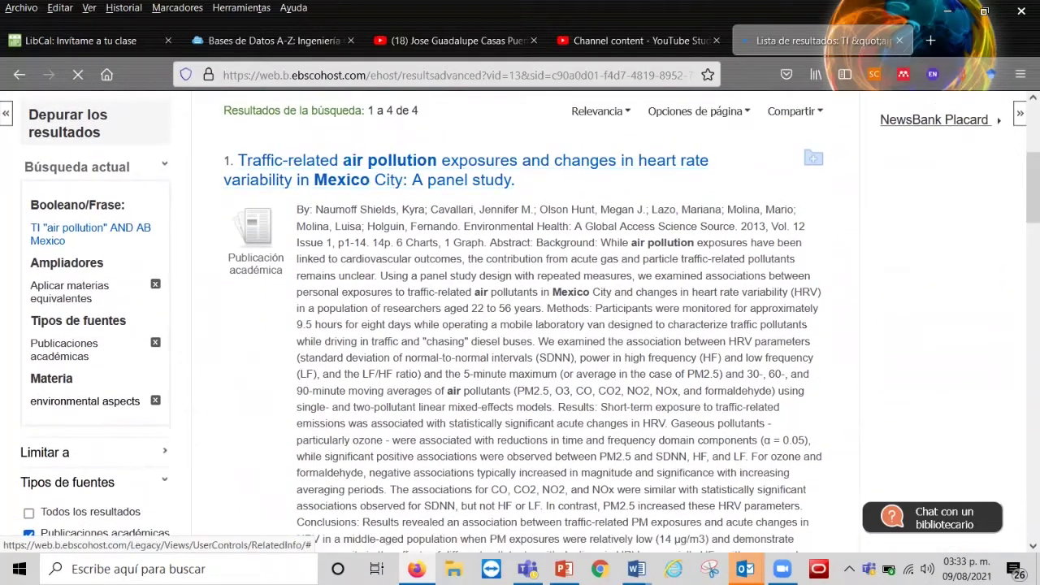
pyautogui.scroll(-5, 406, 455)
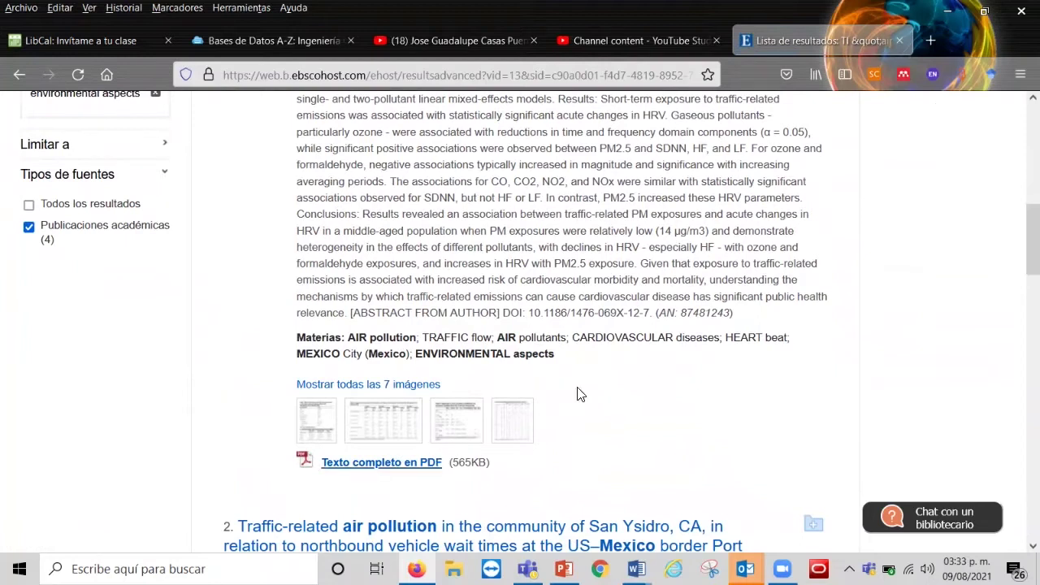
pyautogui.scroll(5, 578, 395)
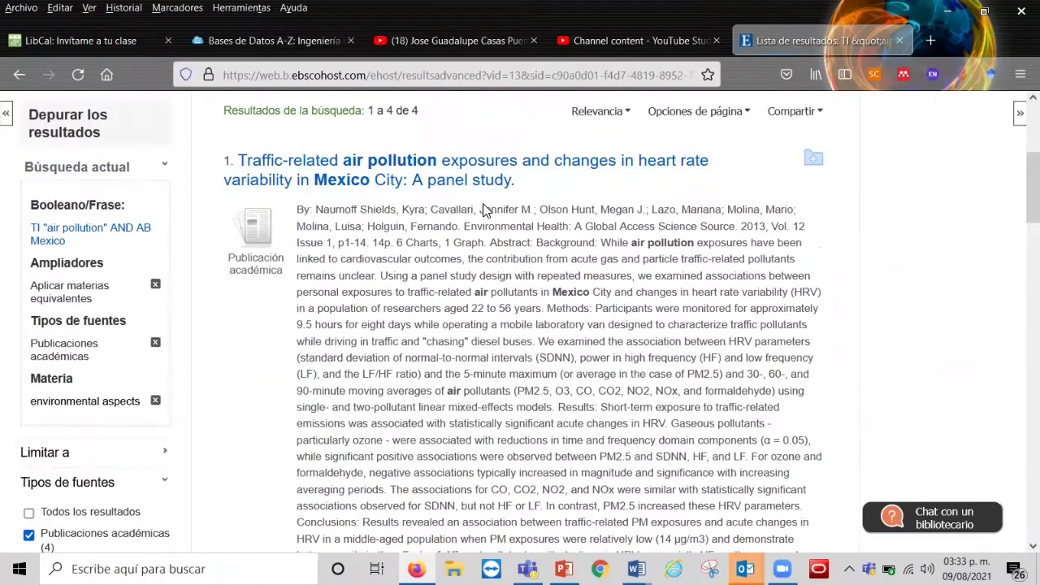
# Step: Open the detailed record of the panel study on traffic-related air pollution and heart rate variability in Mexico City and review its details
pyautogui.click(460, 188)
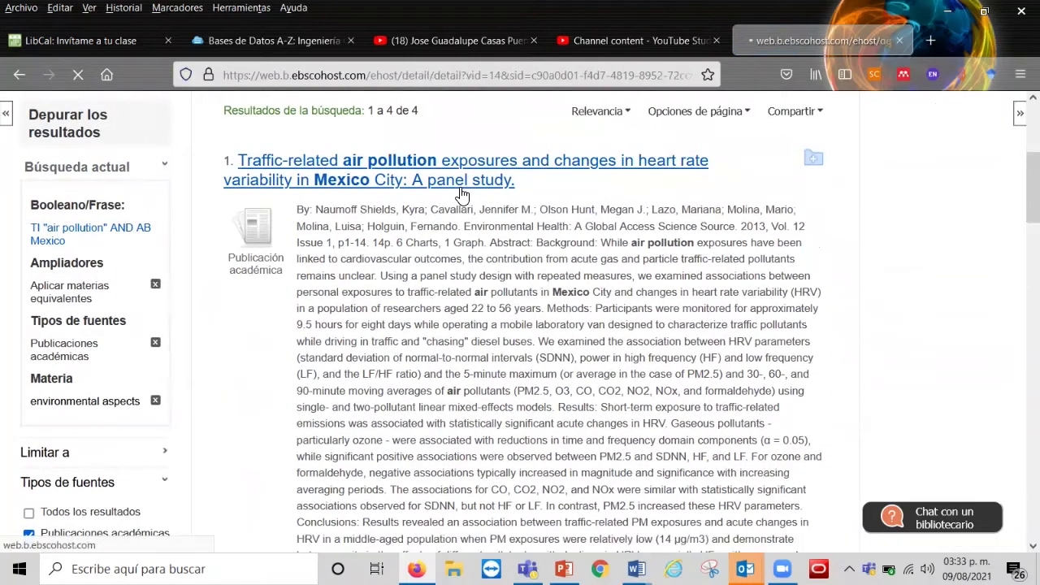
pyautogui.scroll(-5, 520, 325)
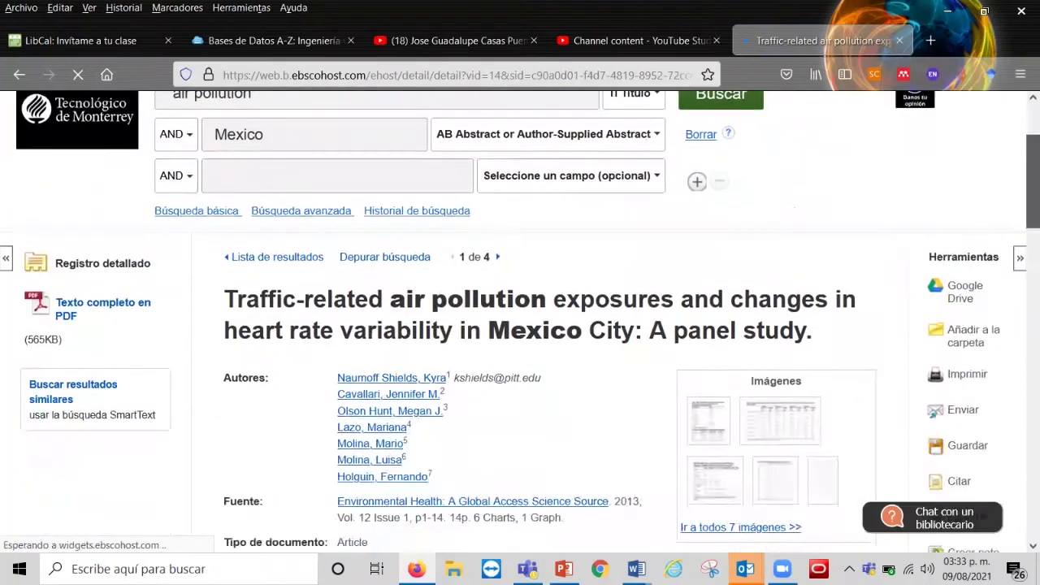
pyautogui.scroll(-1, 261, 202)
pyautogui.scroll(4, 262, 201)
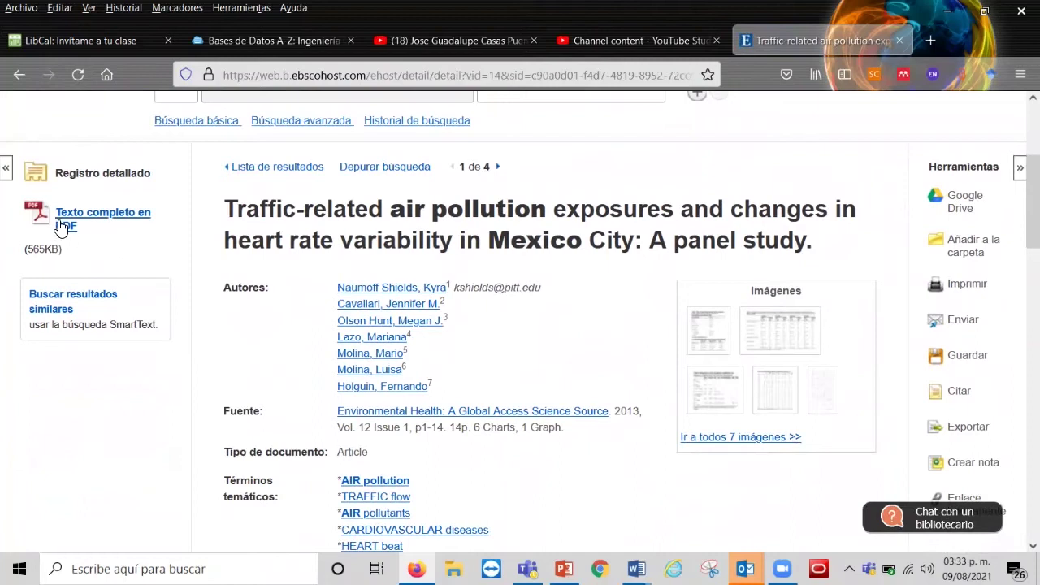
pyautogui.scroll(-2, 520, 325)
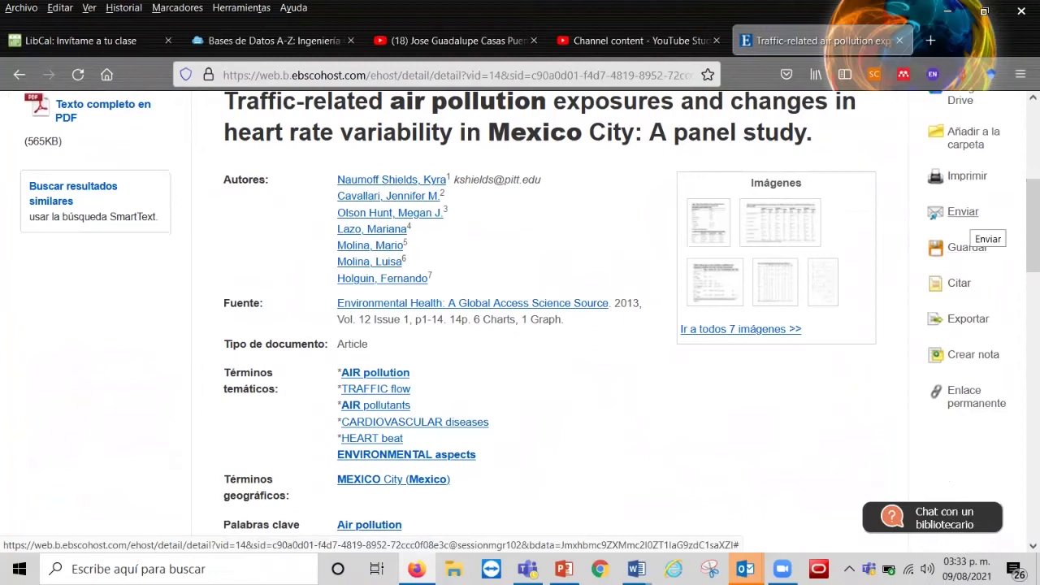
pyautogui.scroll(1, 963, 213)
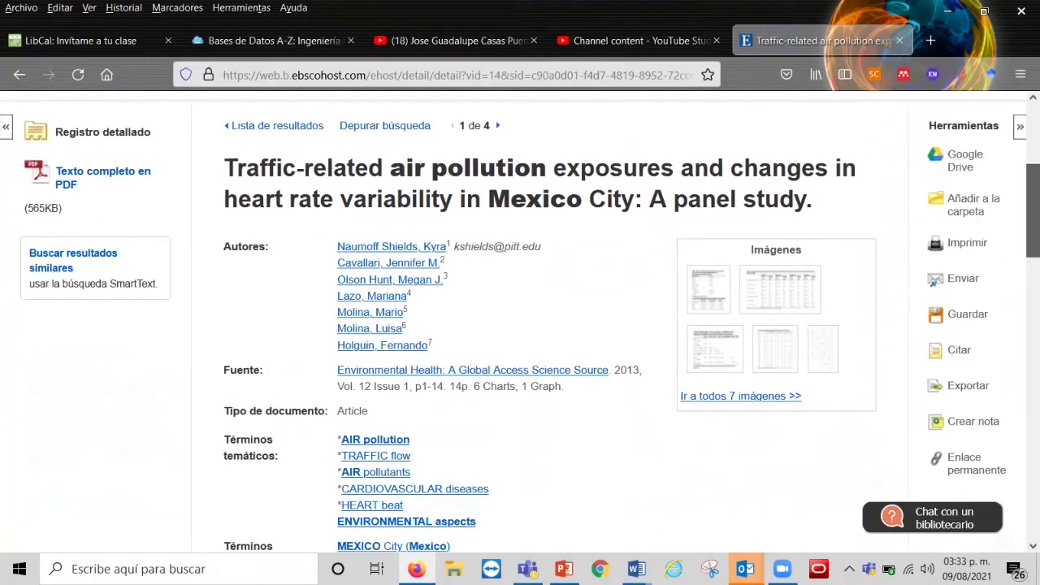
pyautogui.scroll(5, 963, 213)
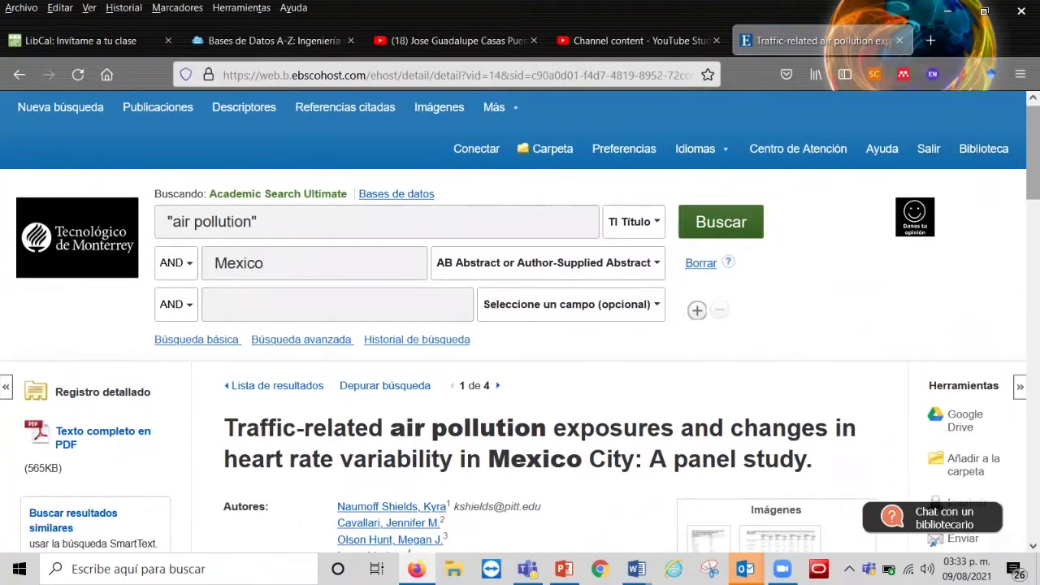
# Step: Show the citation formats for the Mexico City panel study and look over the ABNT, AMA and APA references
pyautogui.scroll(-3, 929, 148)
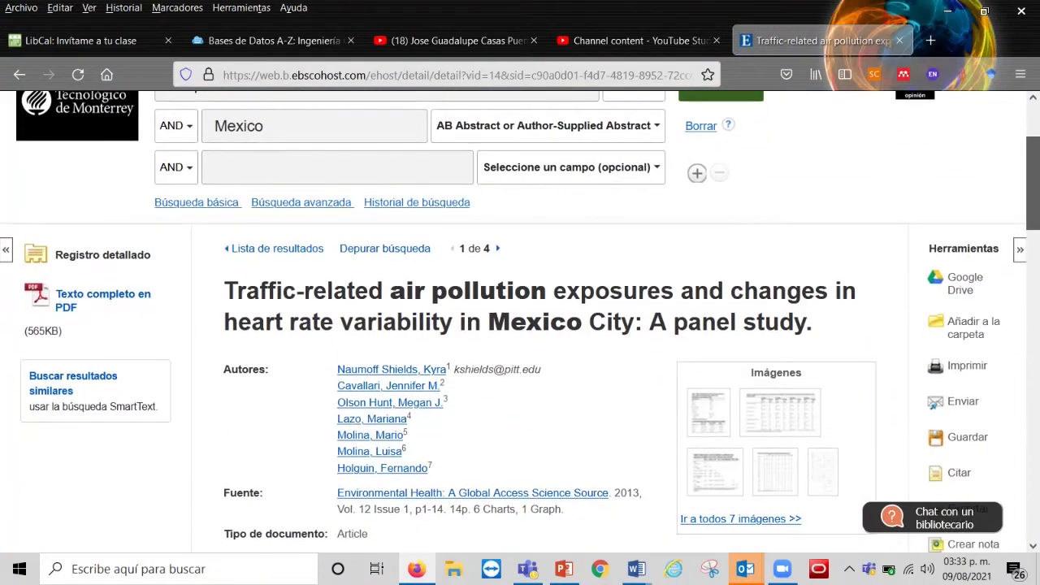
pyautogui.scroll(-3, 520, 319)
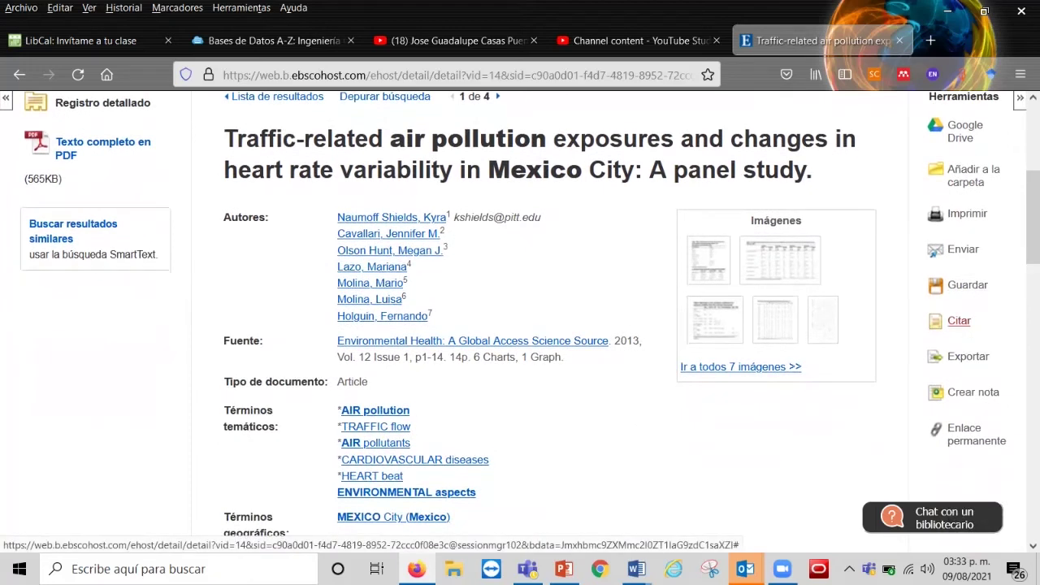
pyautogui.click(959, 320)
pyautogui.scroll(-3, 558, 312)
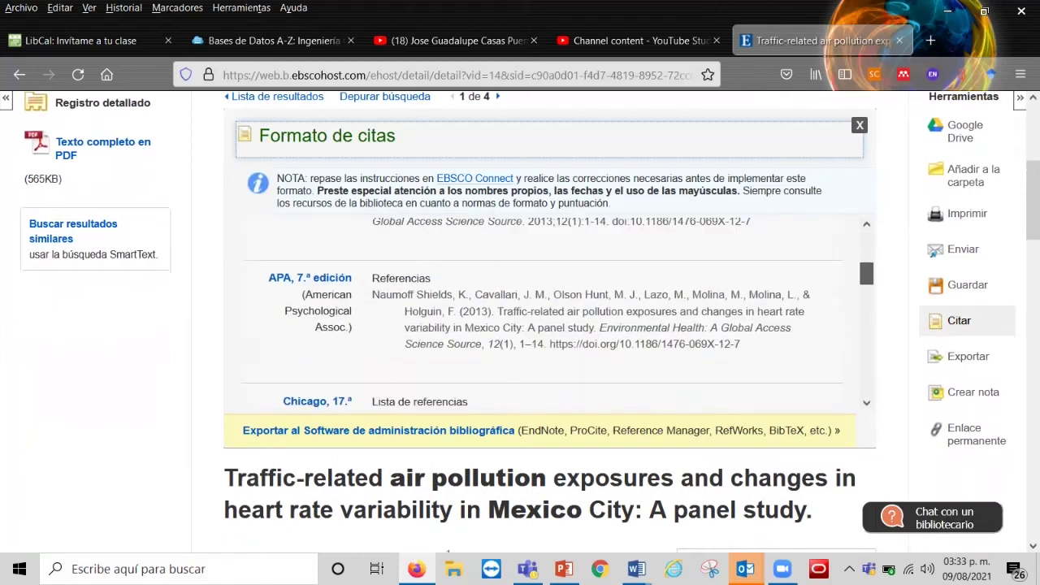
pyautogui.scroll(3, 558, 312)
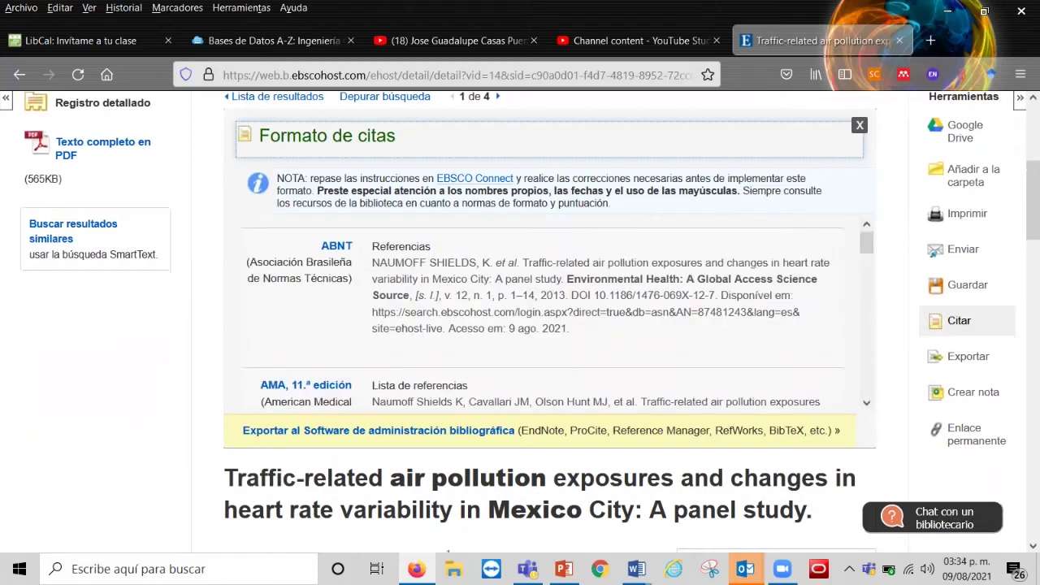